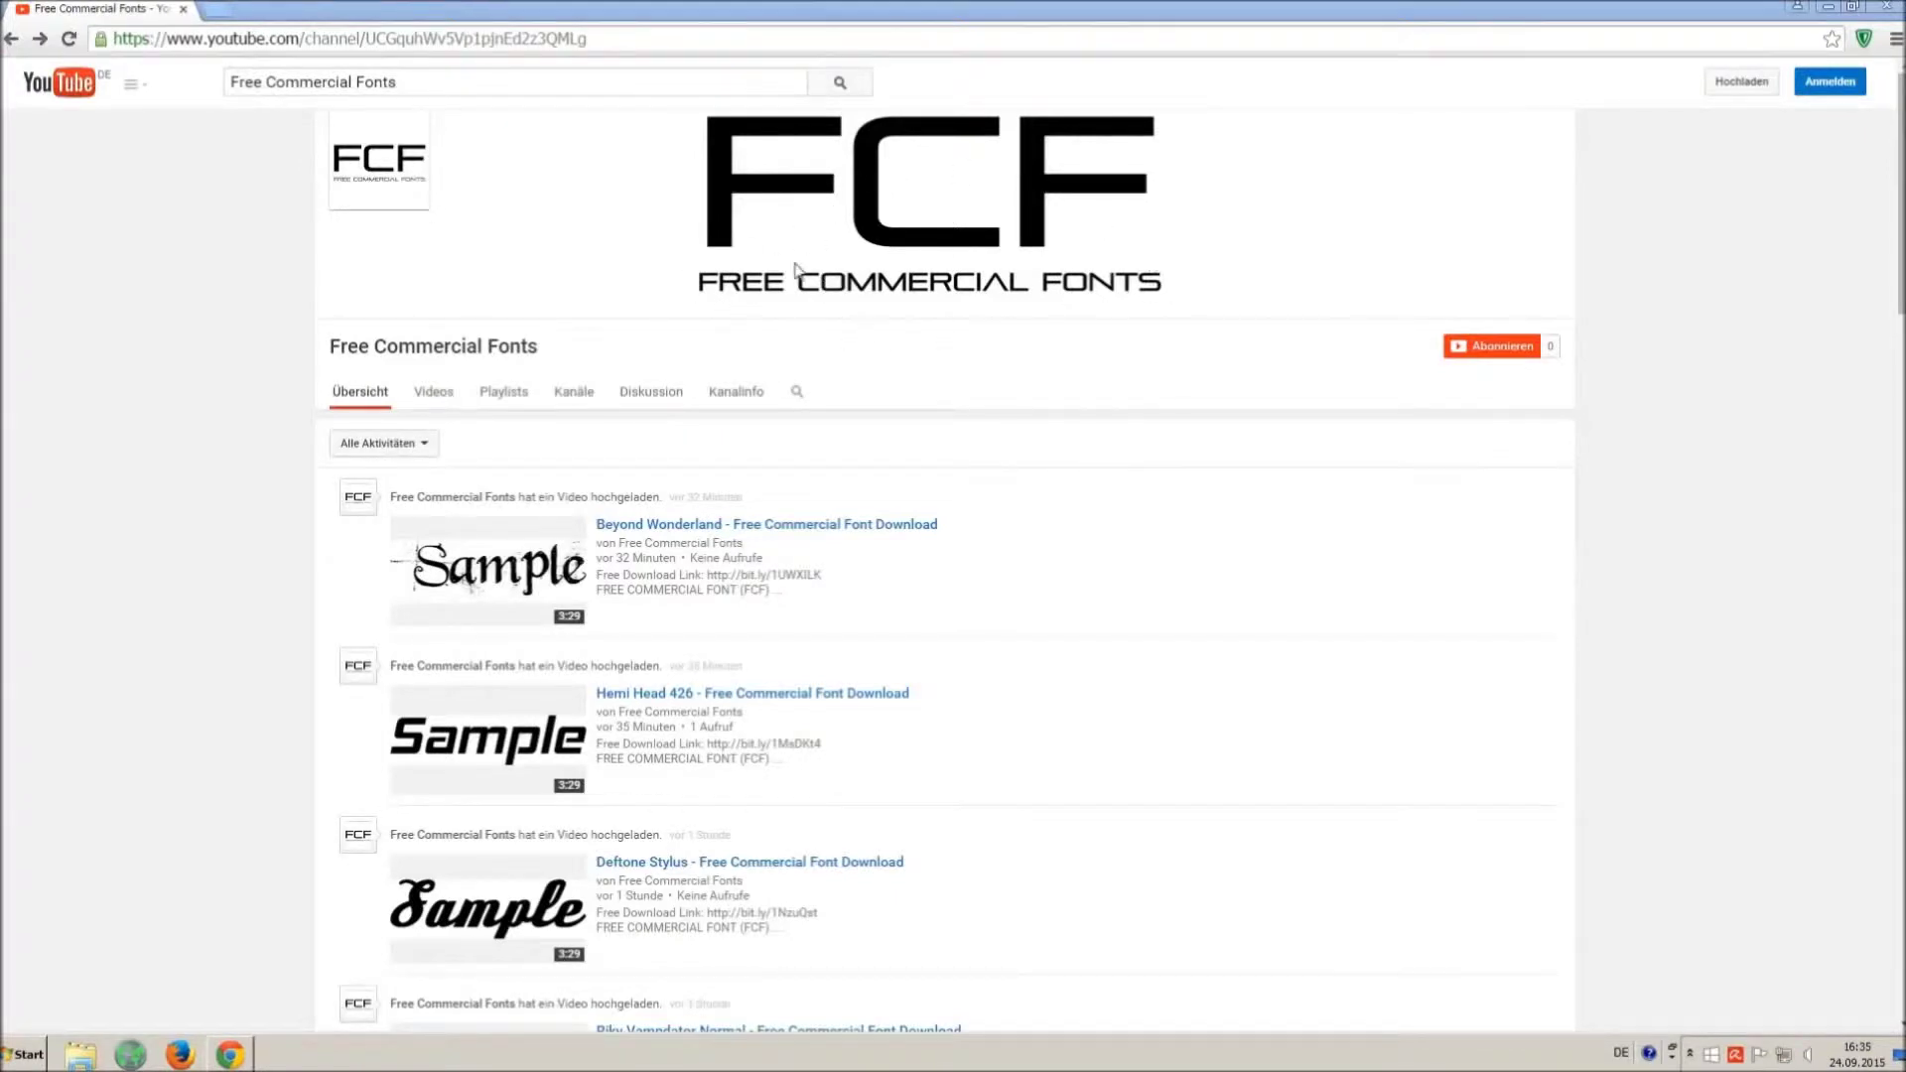
- Open the Riky Vampdator Normal video from the Free Commercial Fonts channel page
left_click_drag(509, 85, 229, 70)
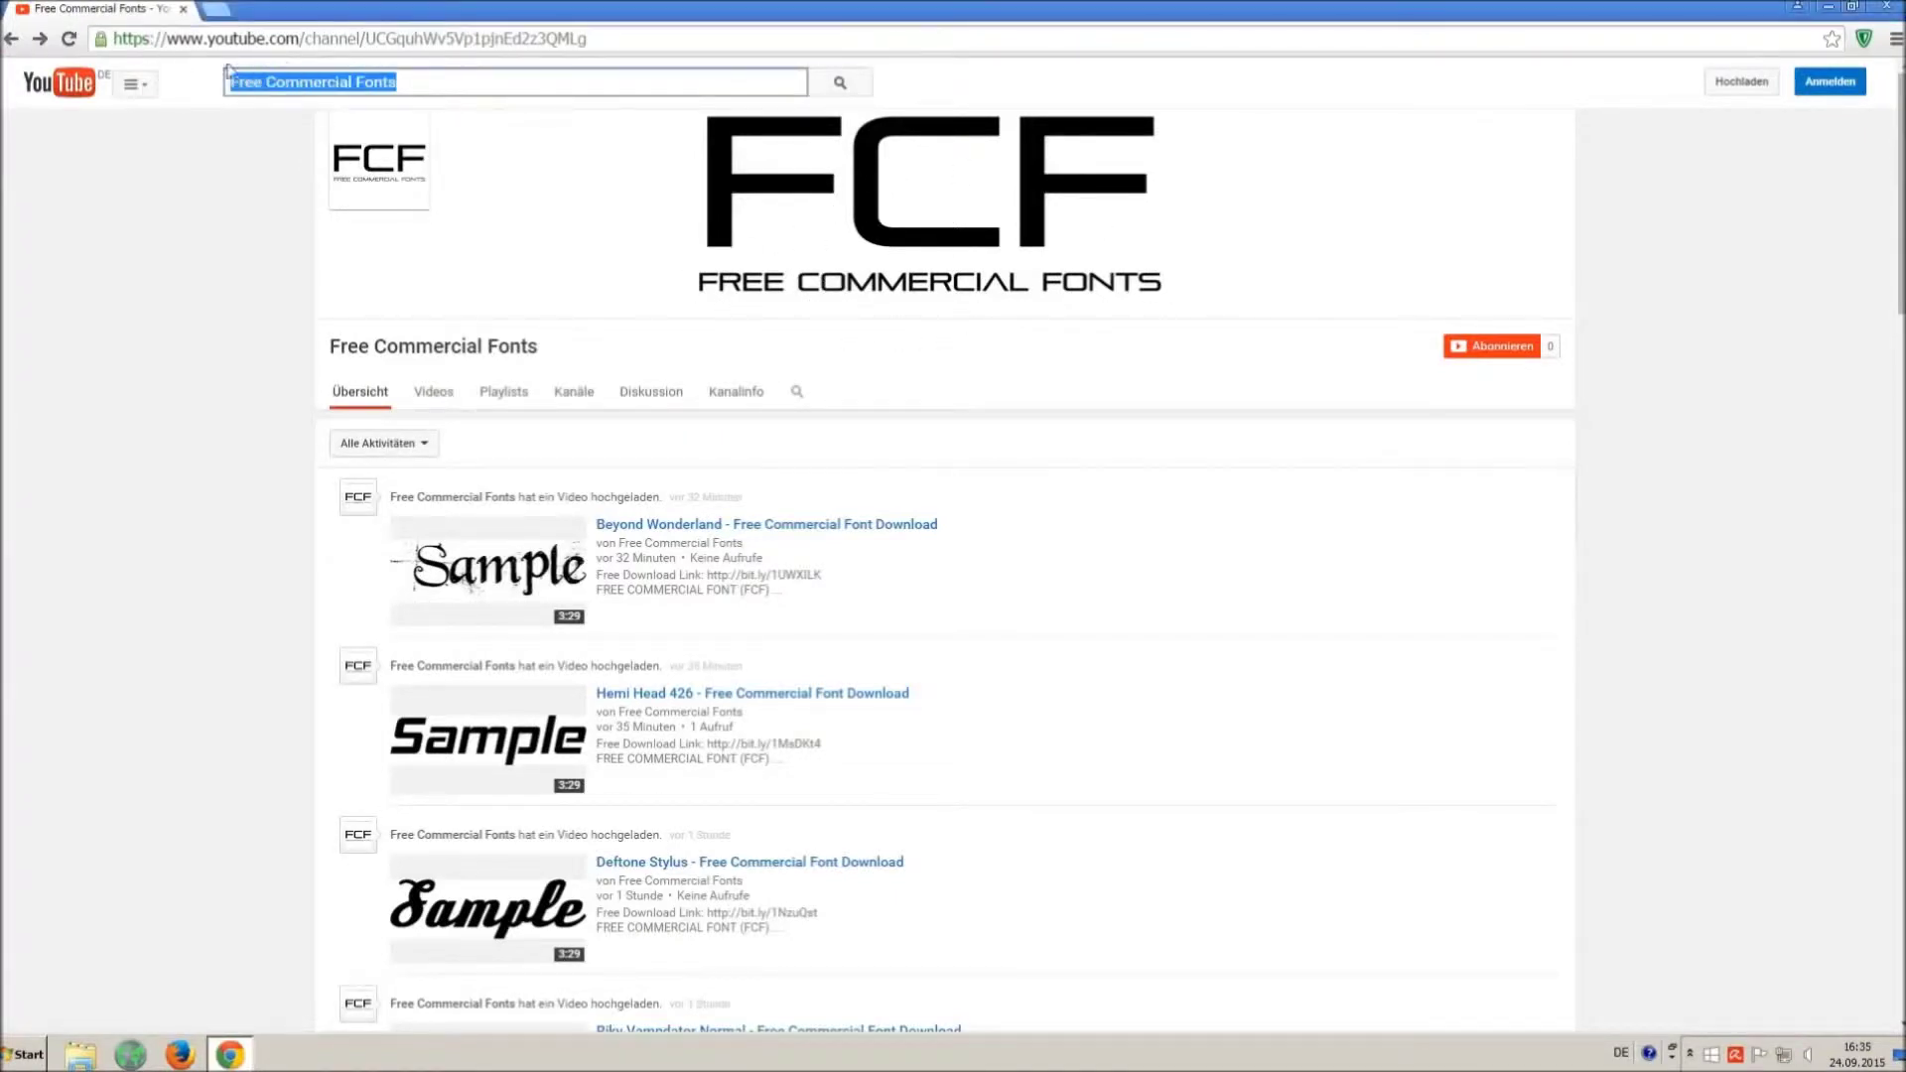
left_click(482, 83)
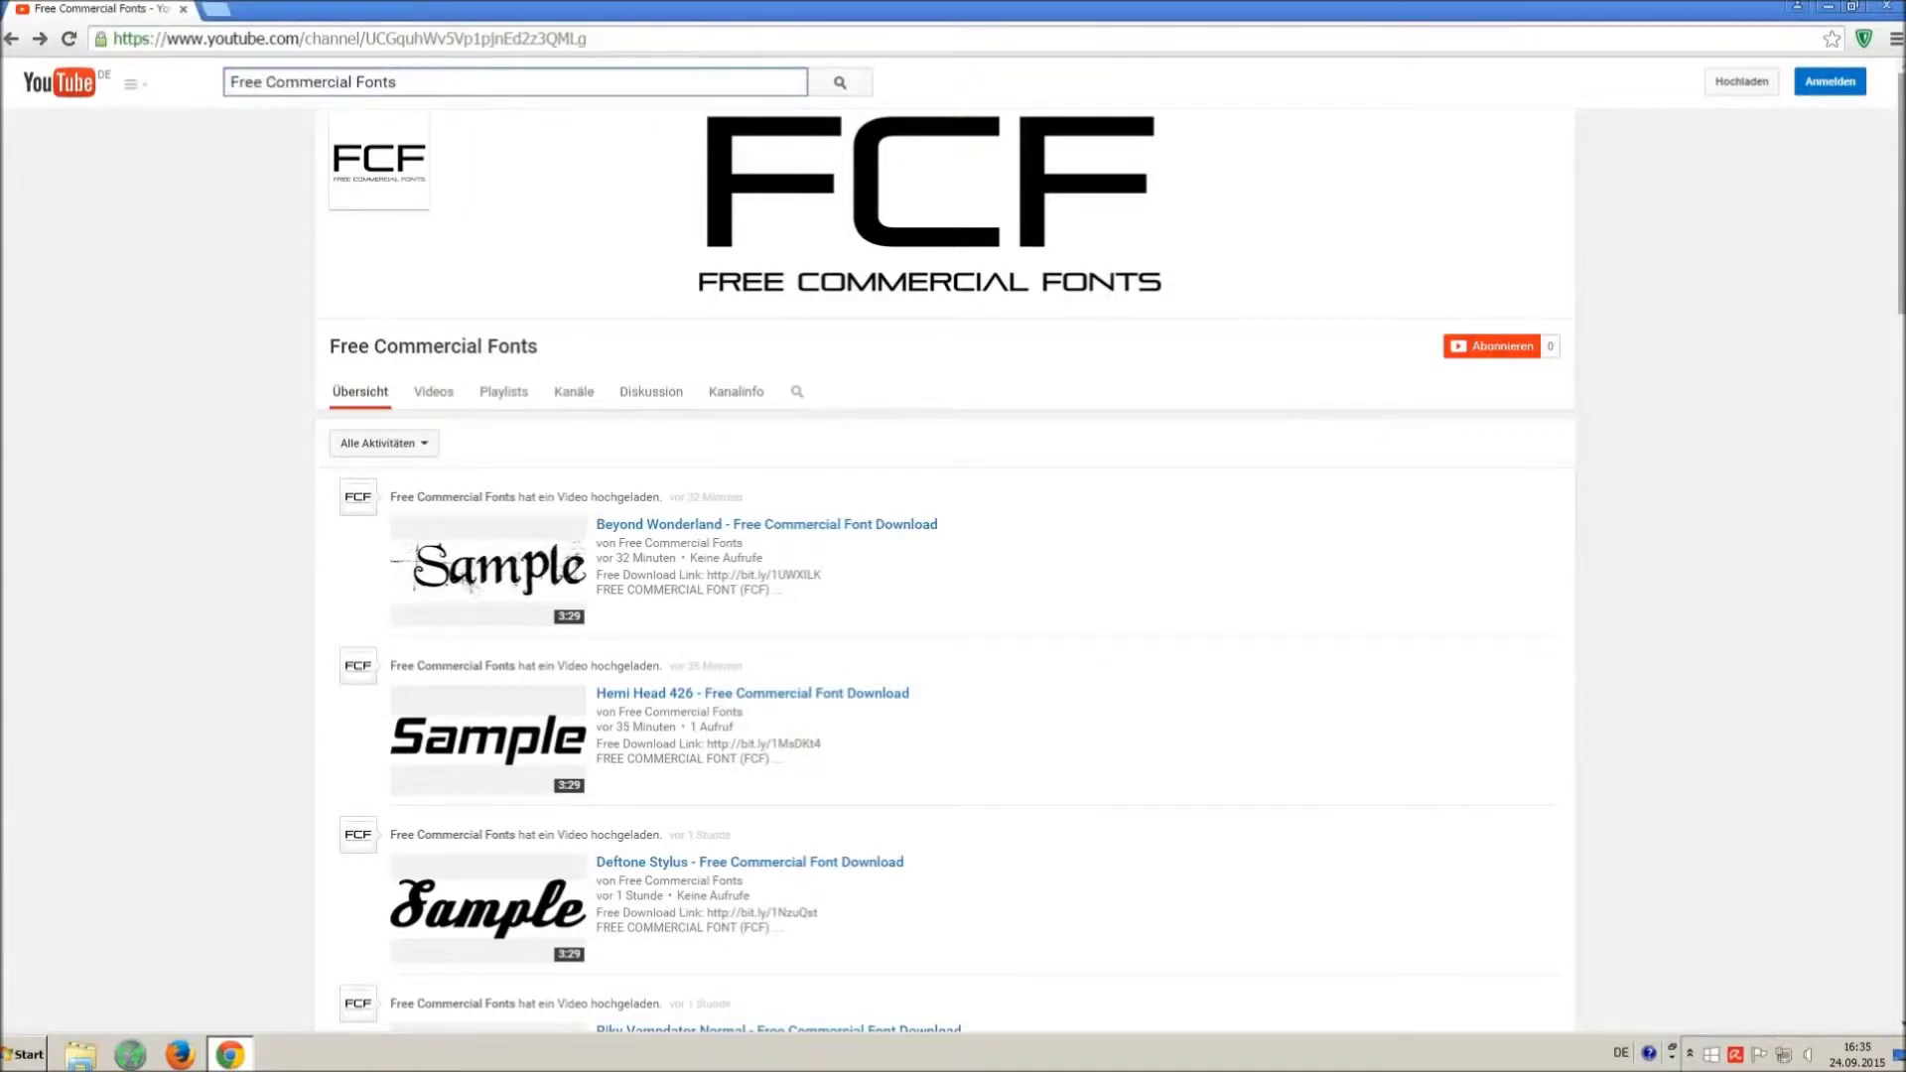
scroll(1327, 459, "down", 3)
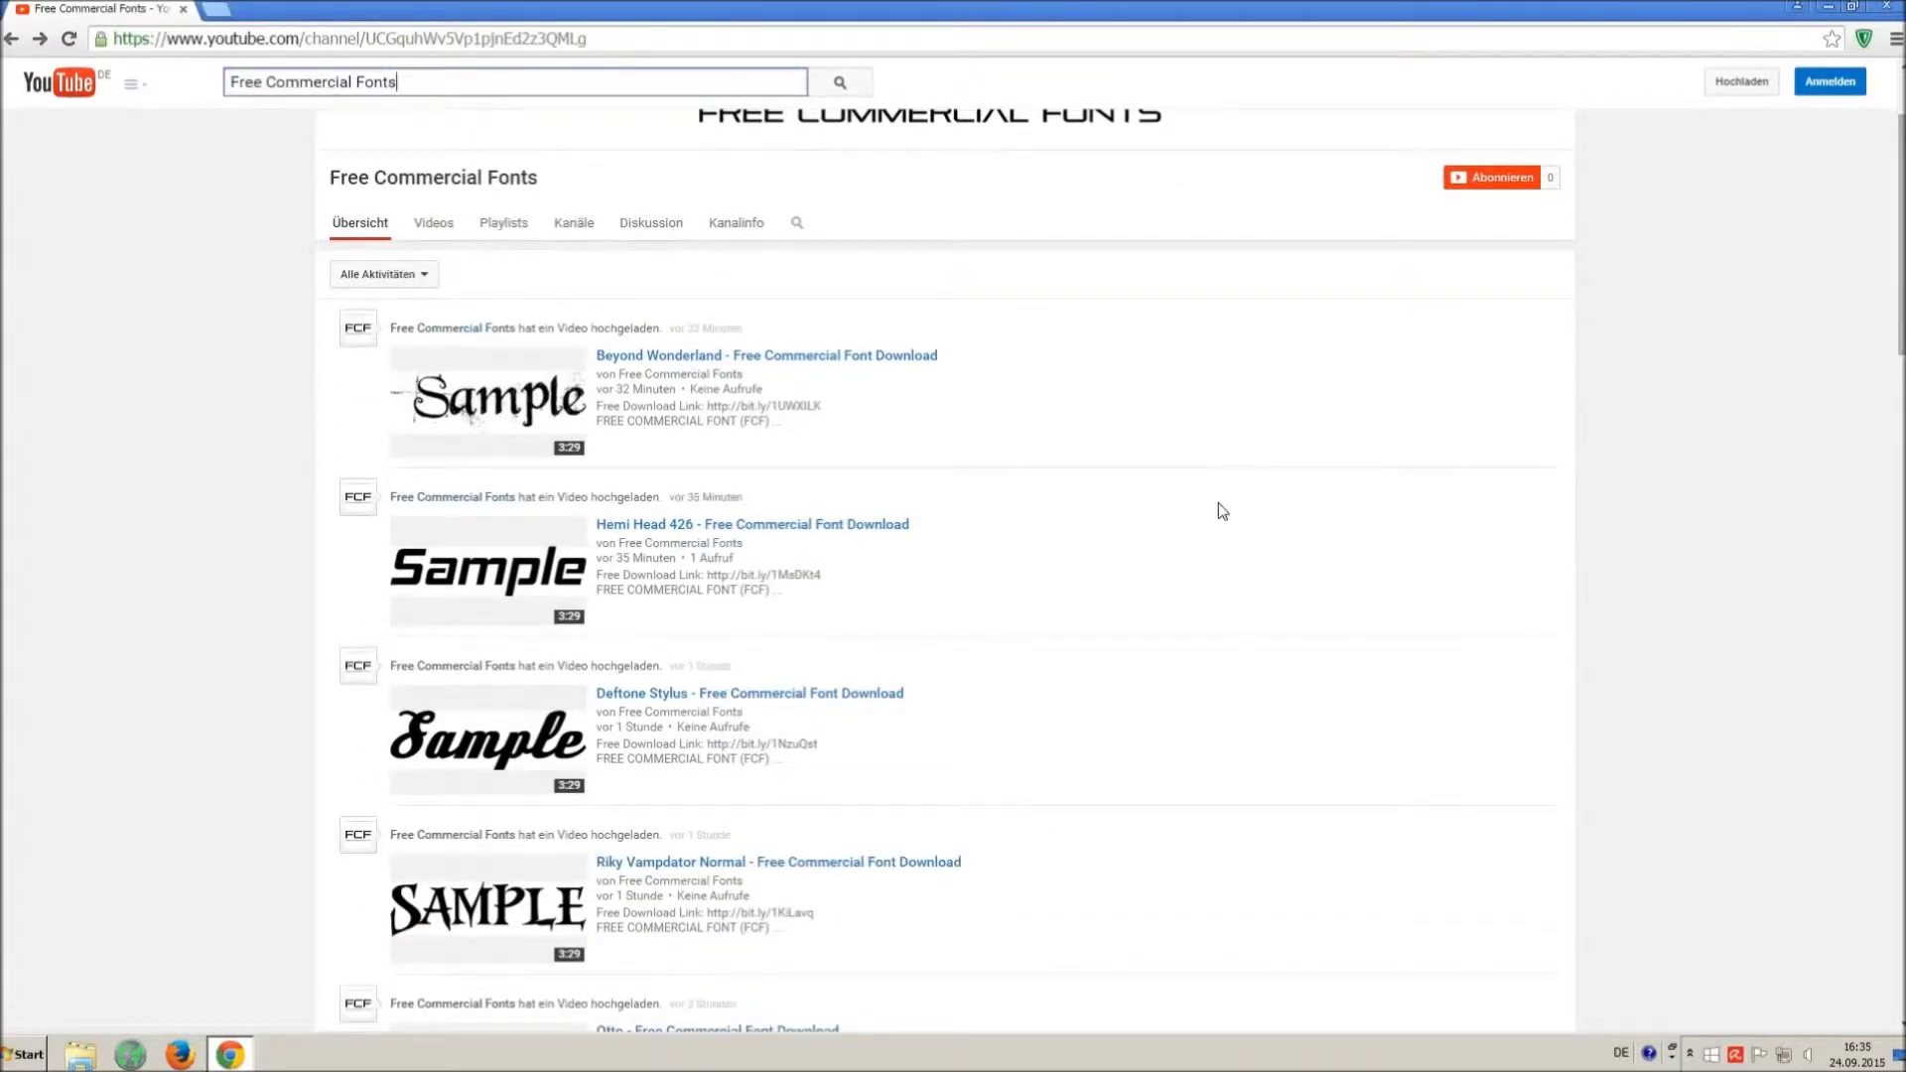
scroll(1218, 503, "down", 1)
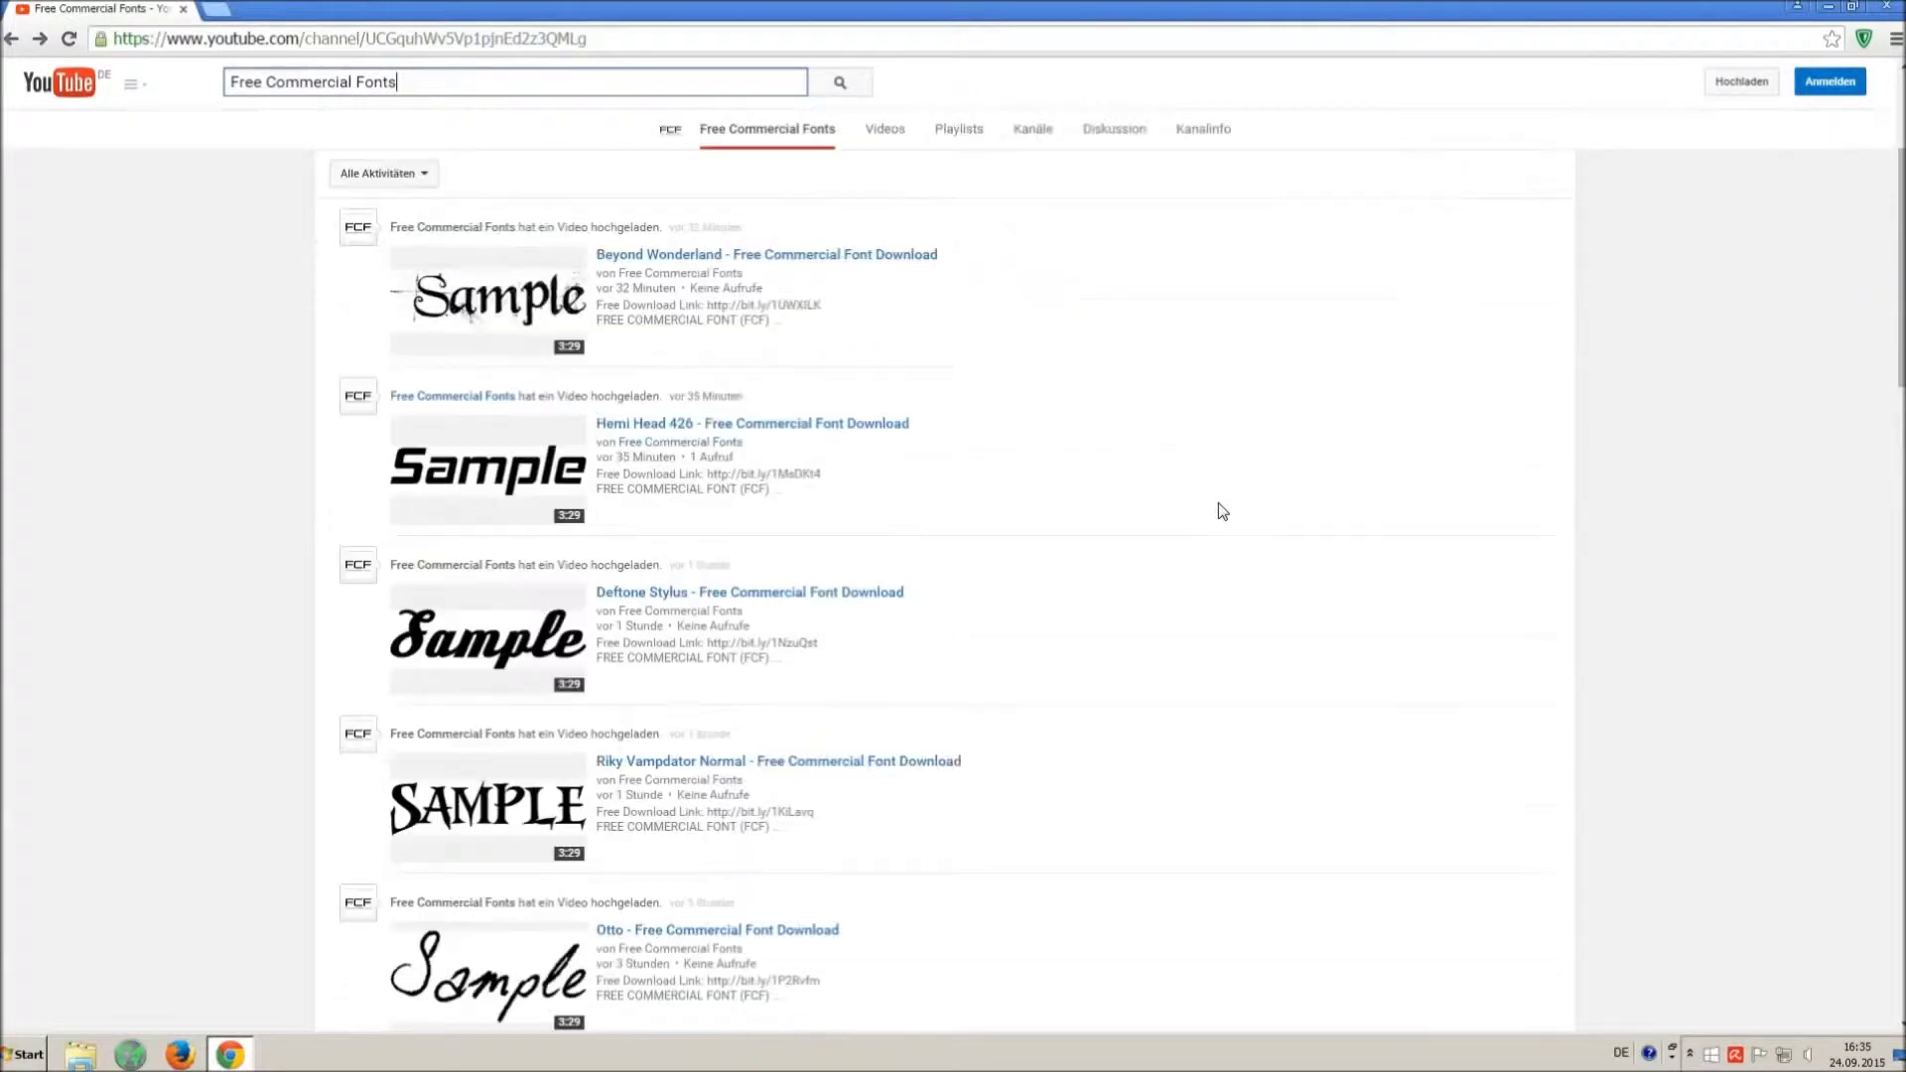
left_click(660, 763)
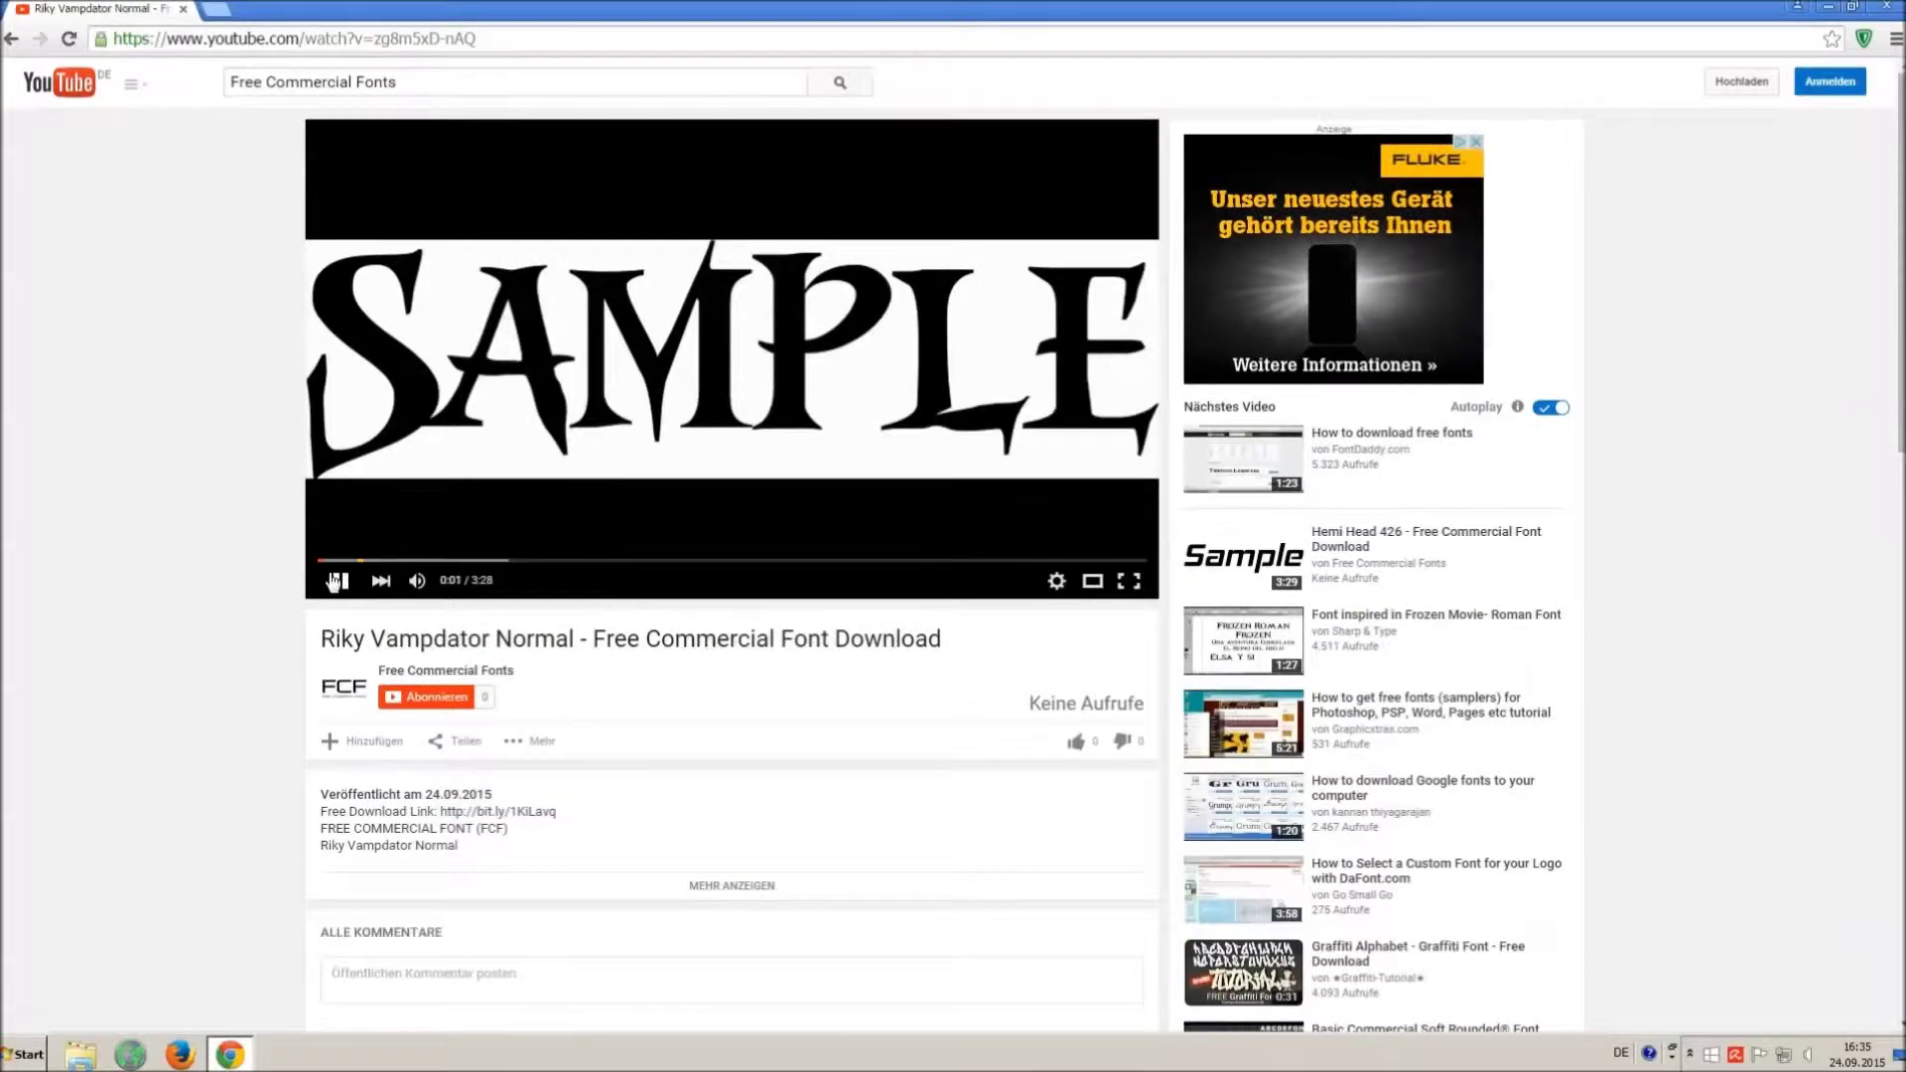
- Pause the video, expand its full description, and highlight the license note with its link
left_click(335, 581)
left_click(720, 886)
scroll(655, 848, "down", 2)
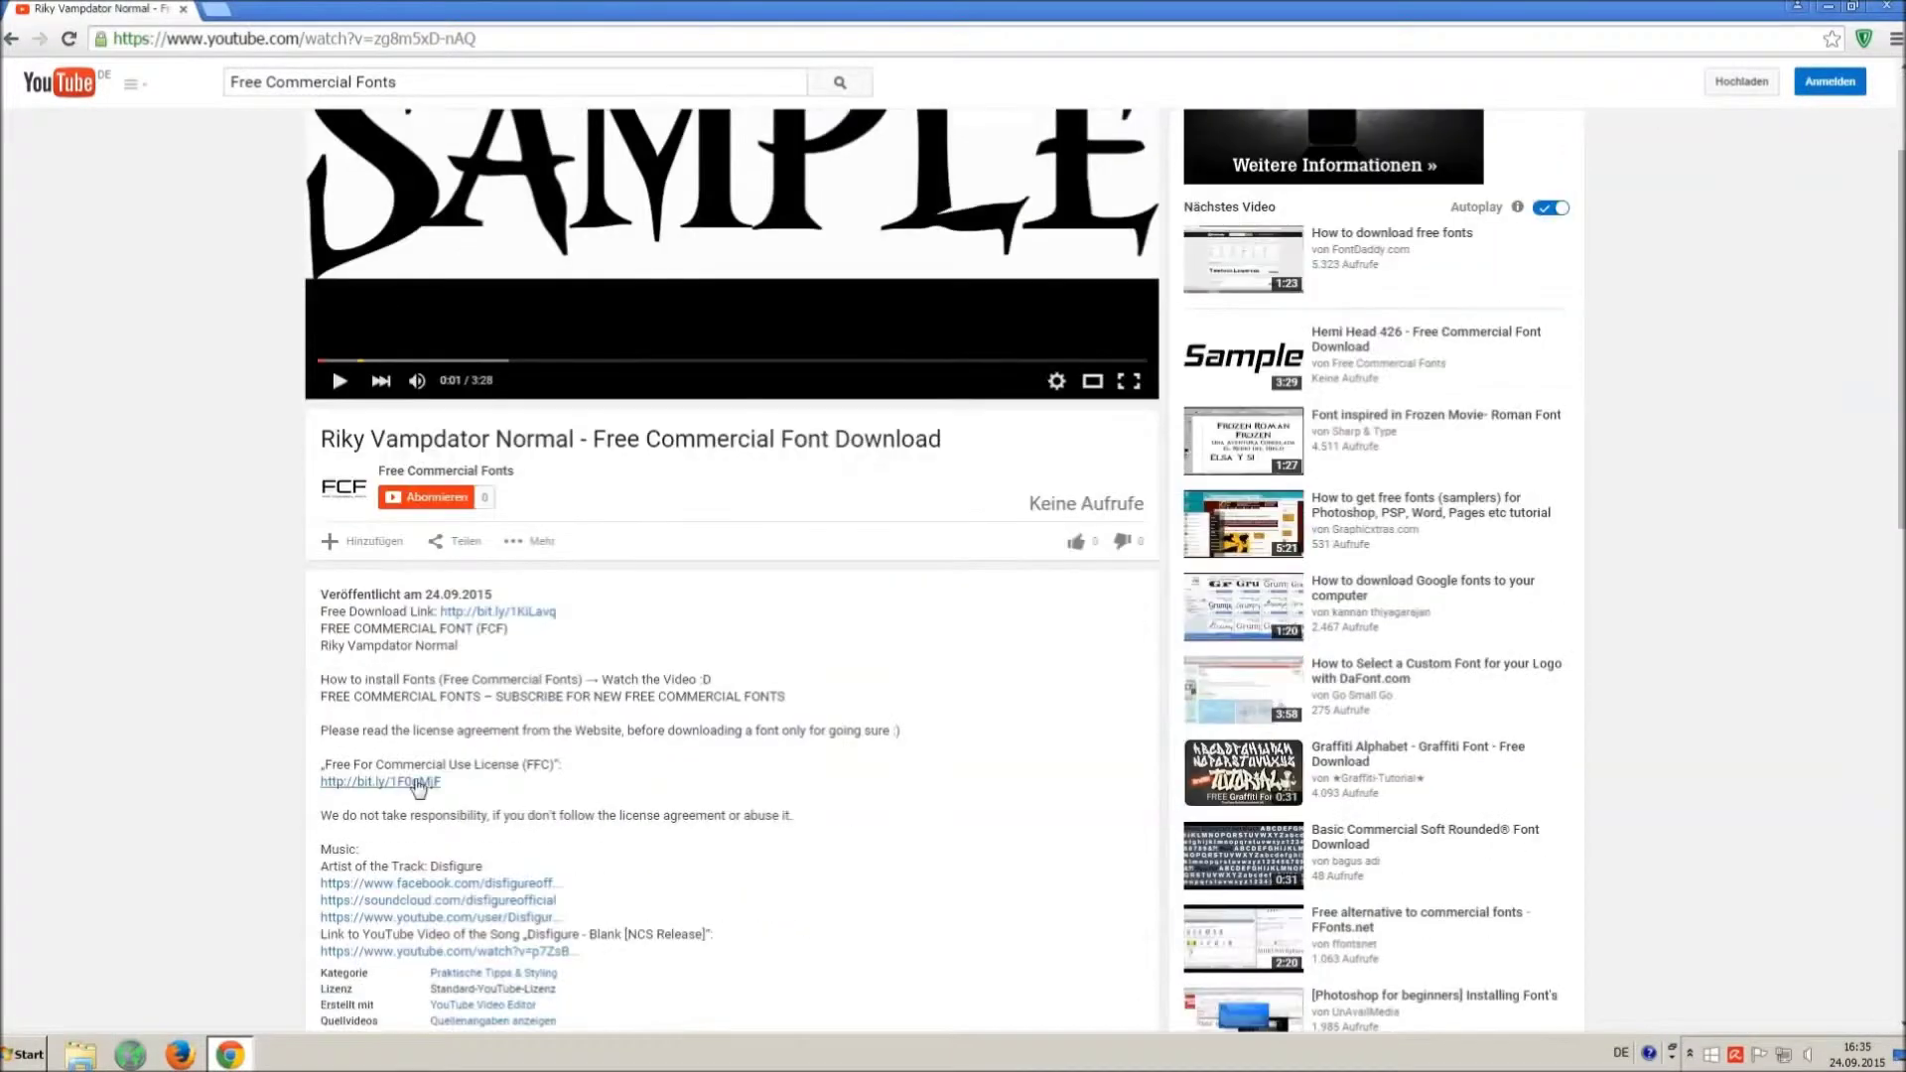
left_click_drag(320, 733, 464, 778)
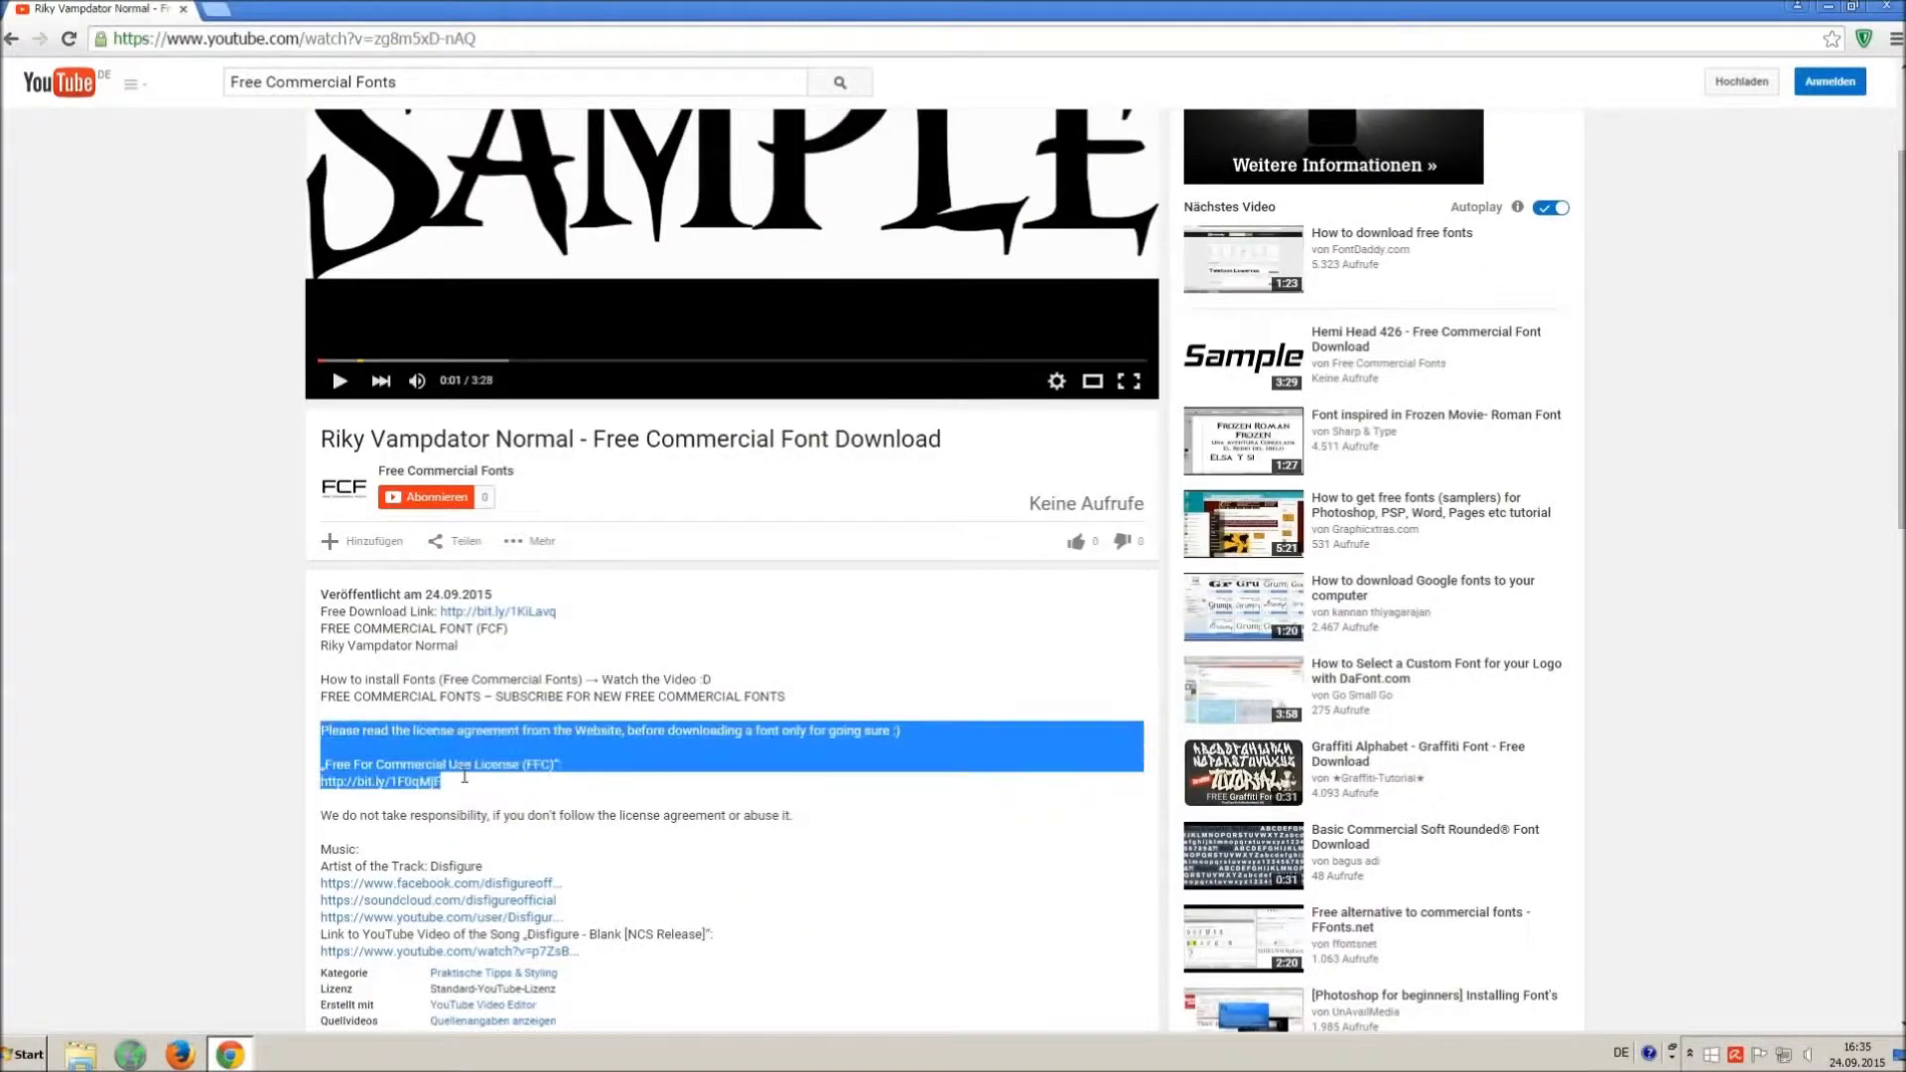
left_click(553, 803)
- Skip the adf.ly ad to continue to the Riky Vampdator Normal page on 1001fonts
scroll(553, 804, "up", 2)
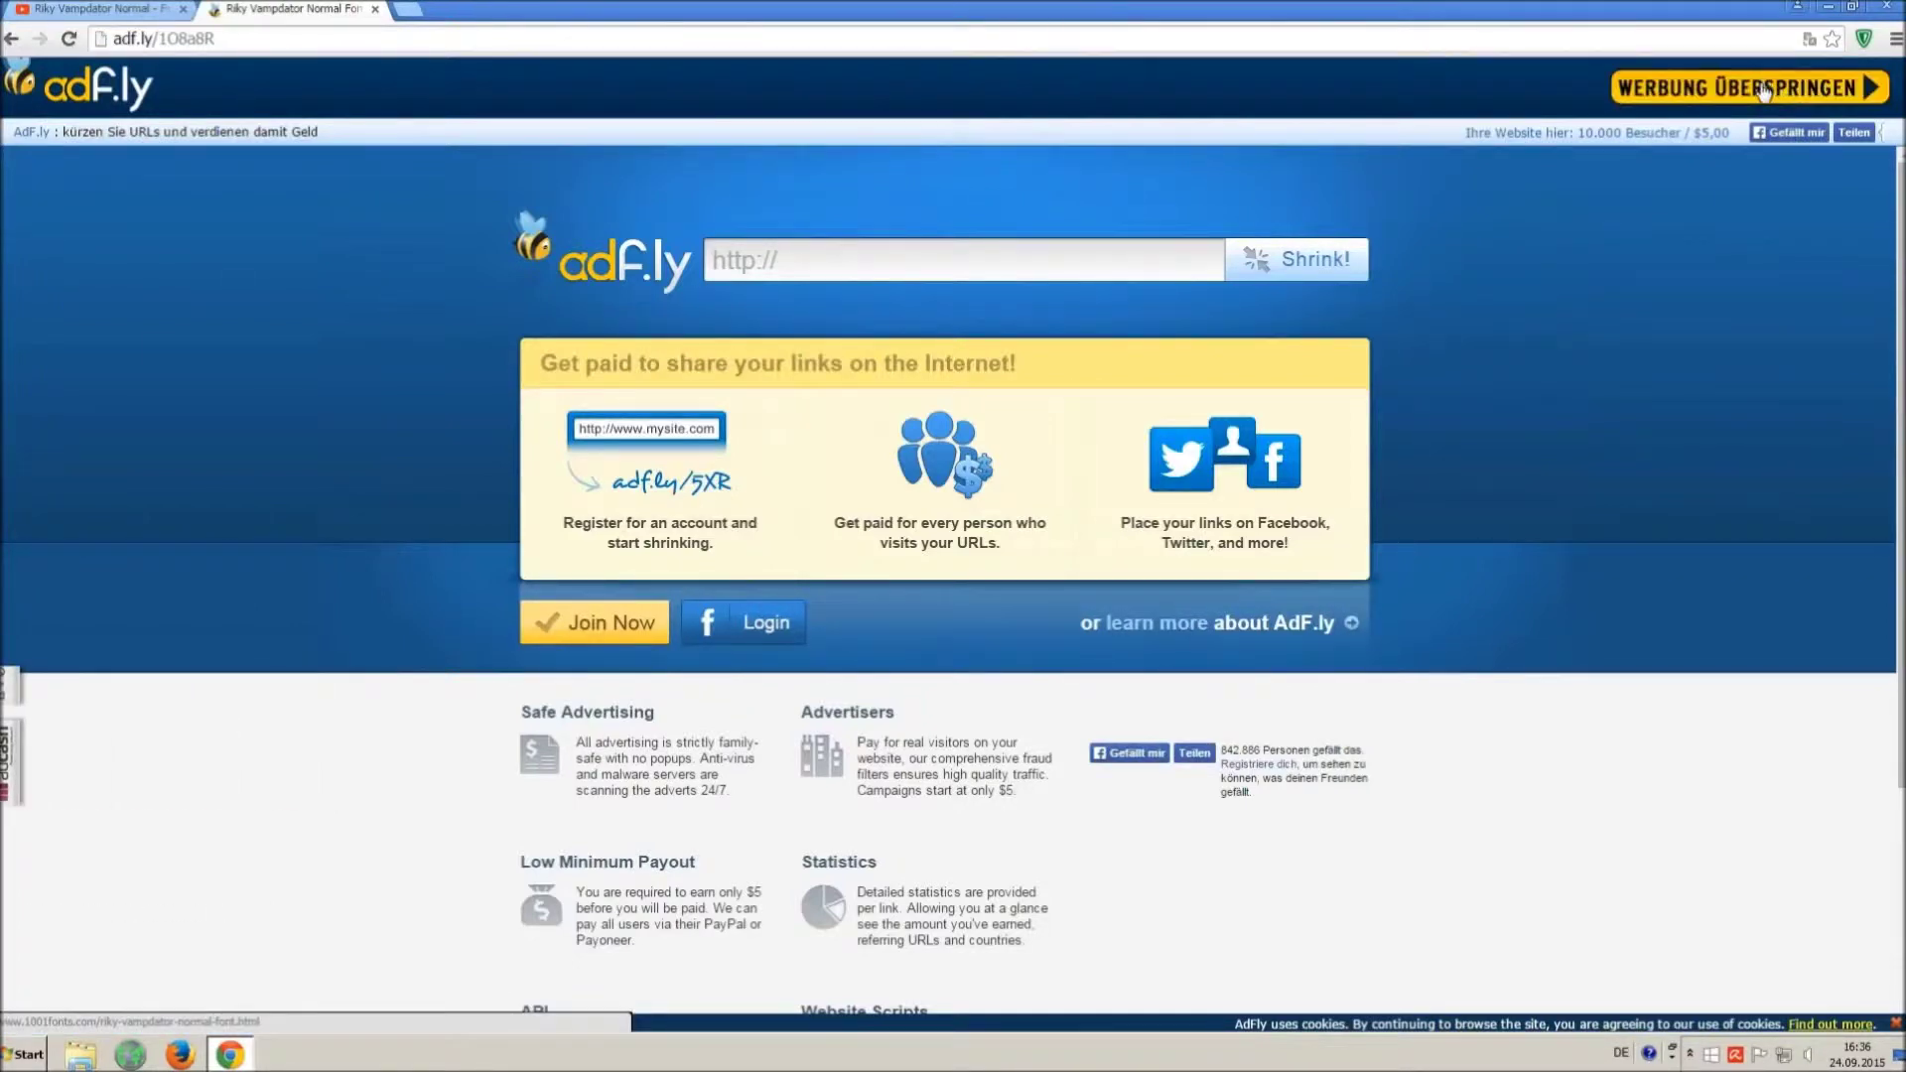
left_click(1763, 89)
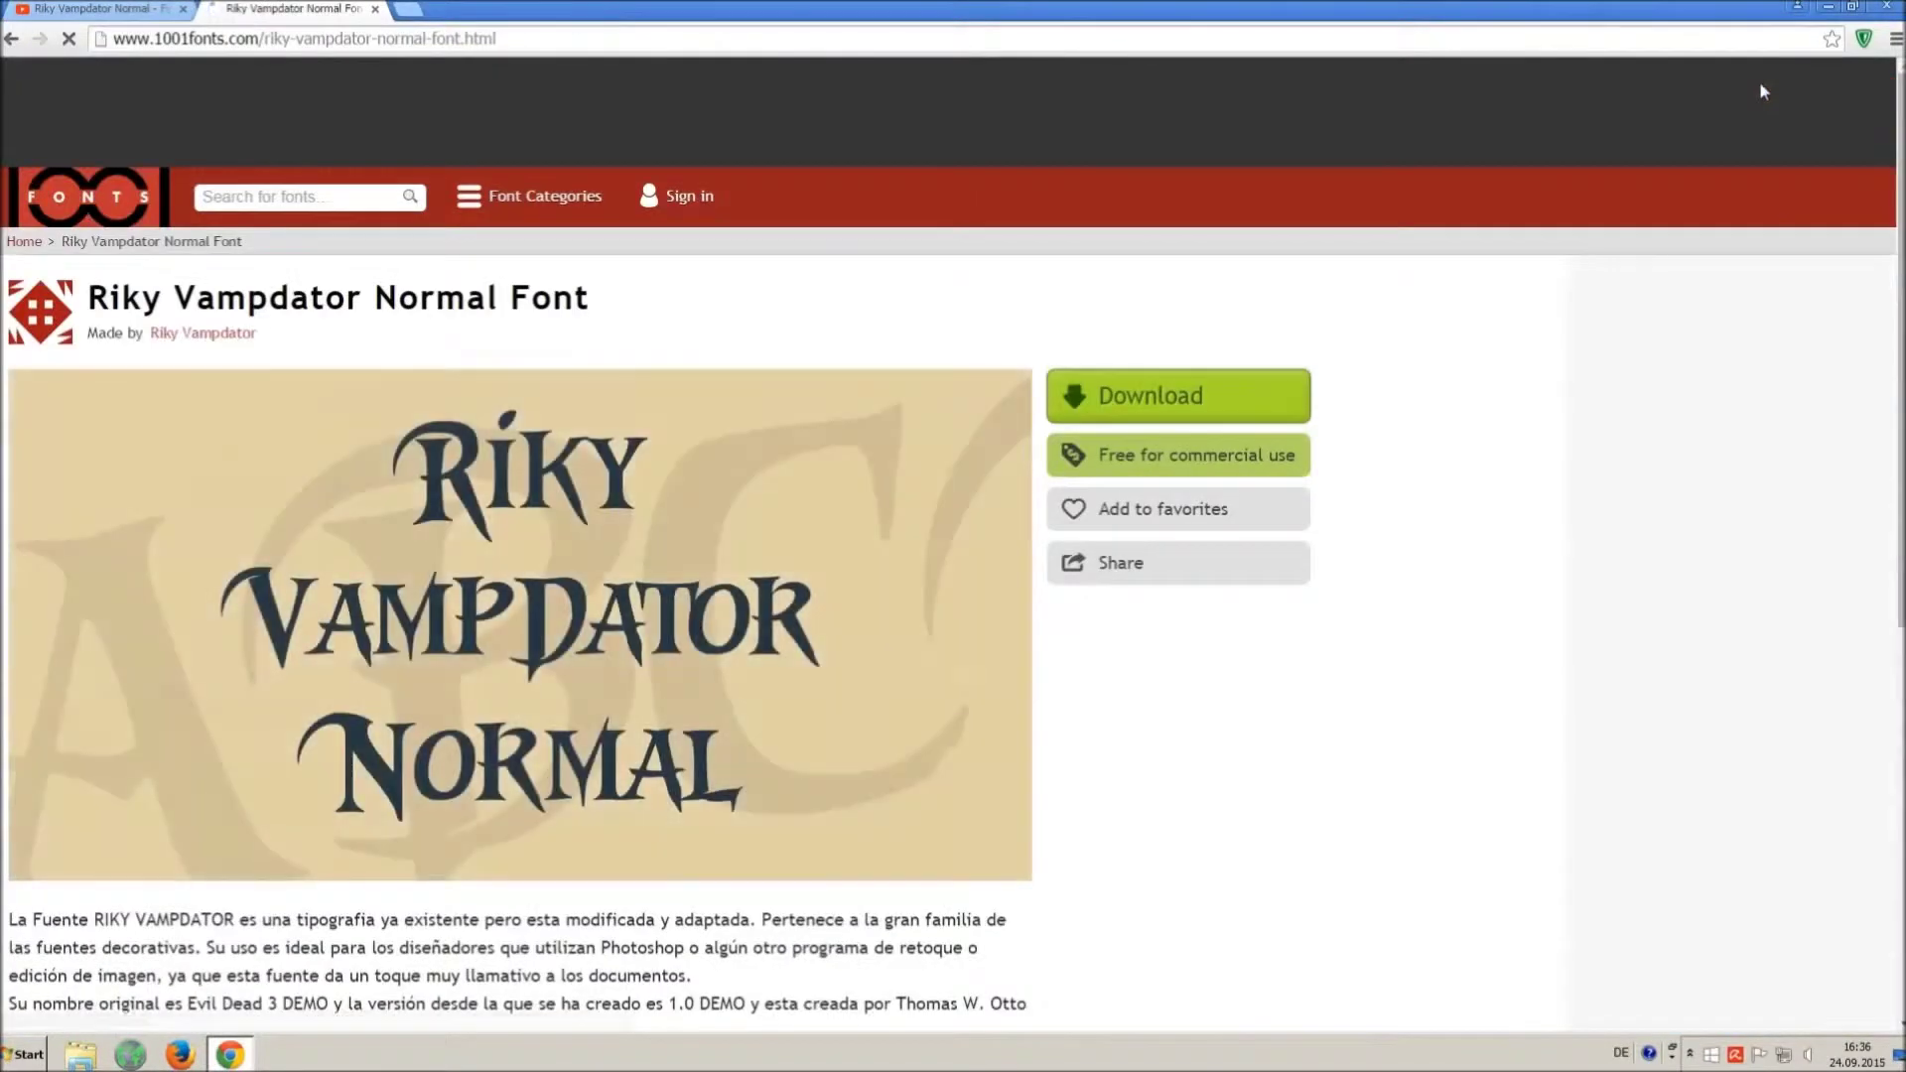
- Download riky-vampdator-normal.ttf from the 1001fonts Riky Vampdator Normal Font page
left_click_drag(89, 298, 692, 303)
left_click(714, 311)
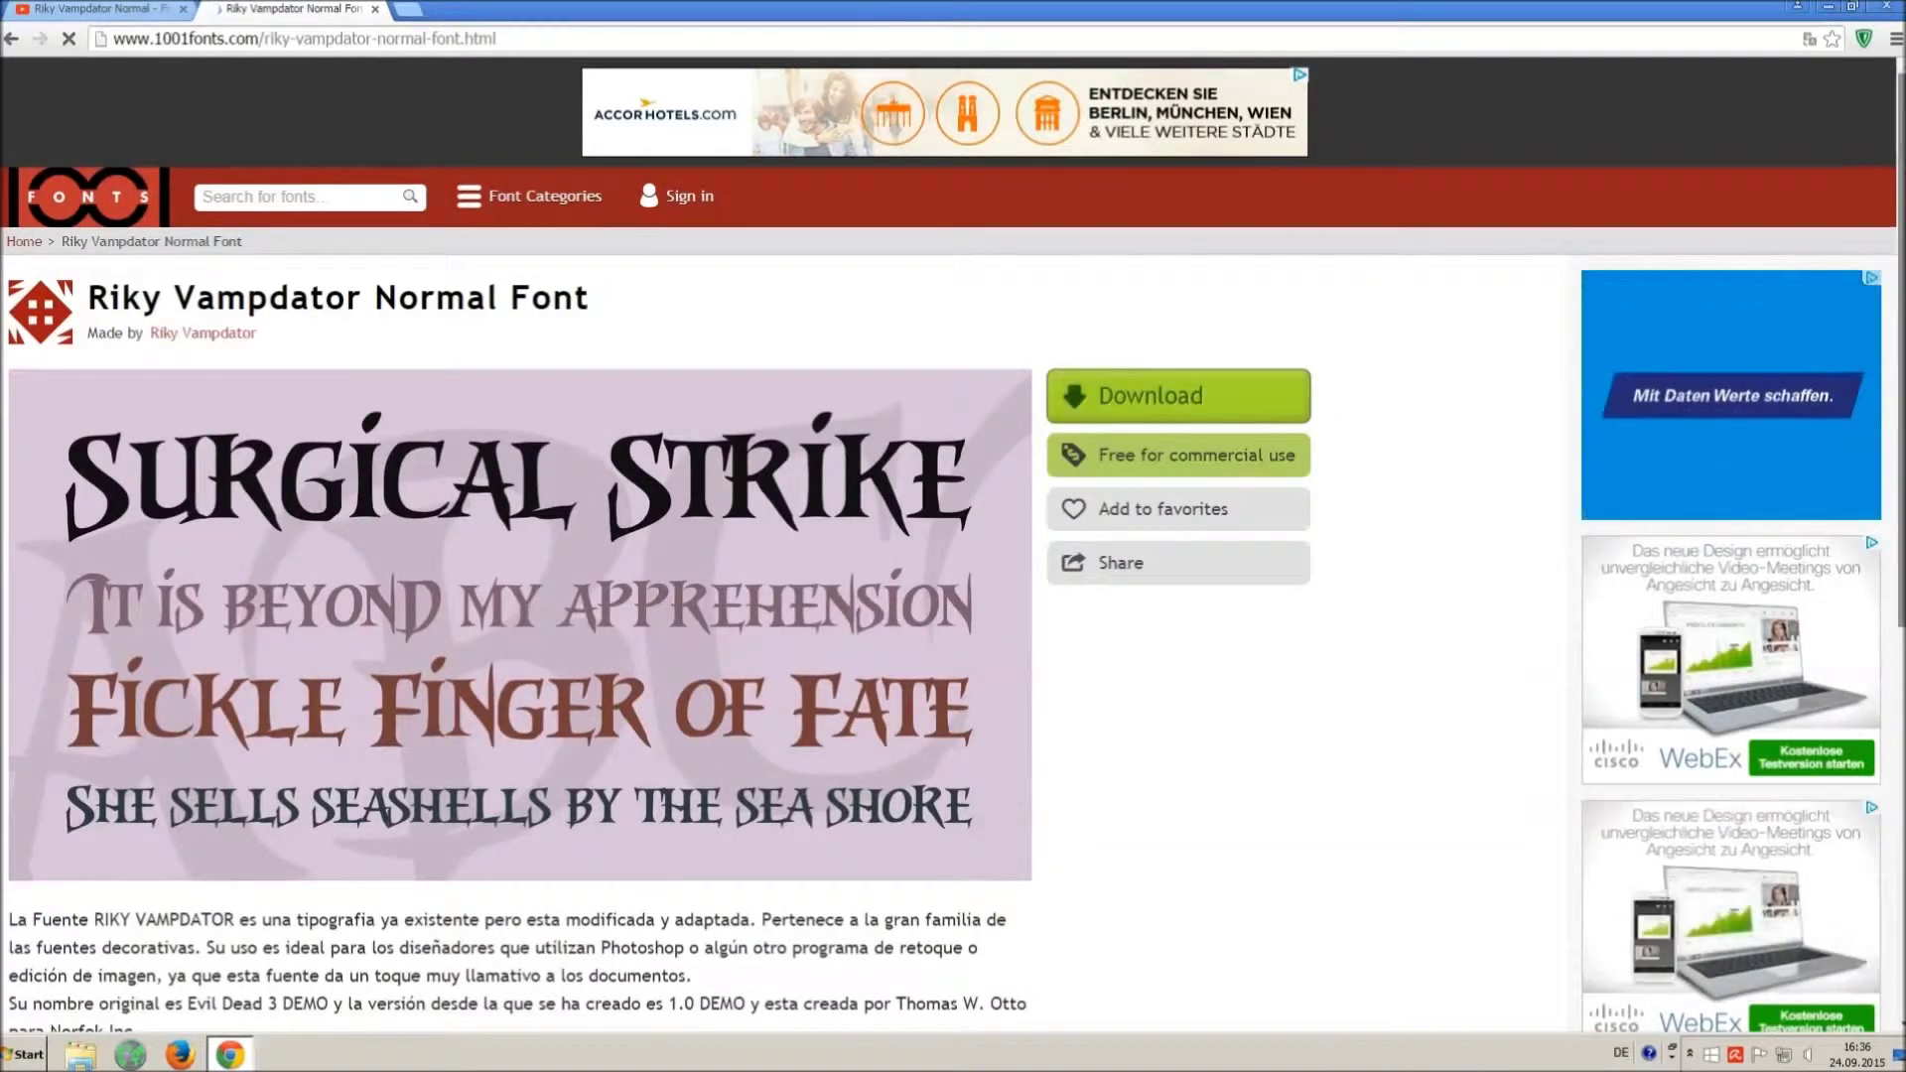
scroll(1121, 415, "down", 3)
scroll(1122, 415, "down", 5)
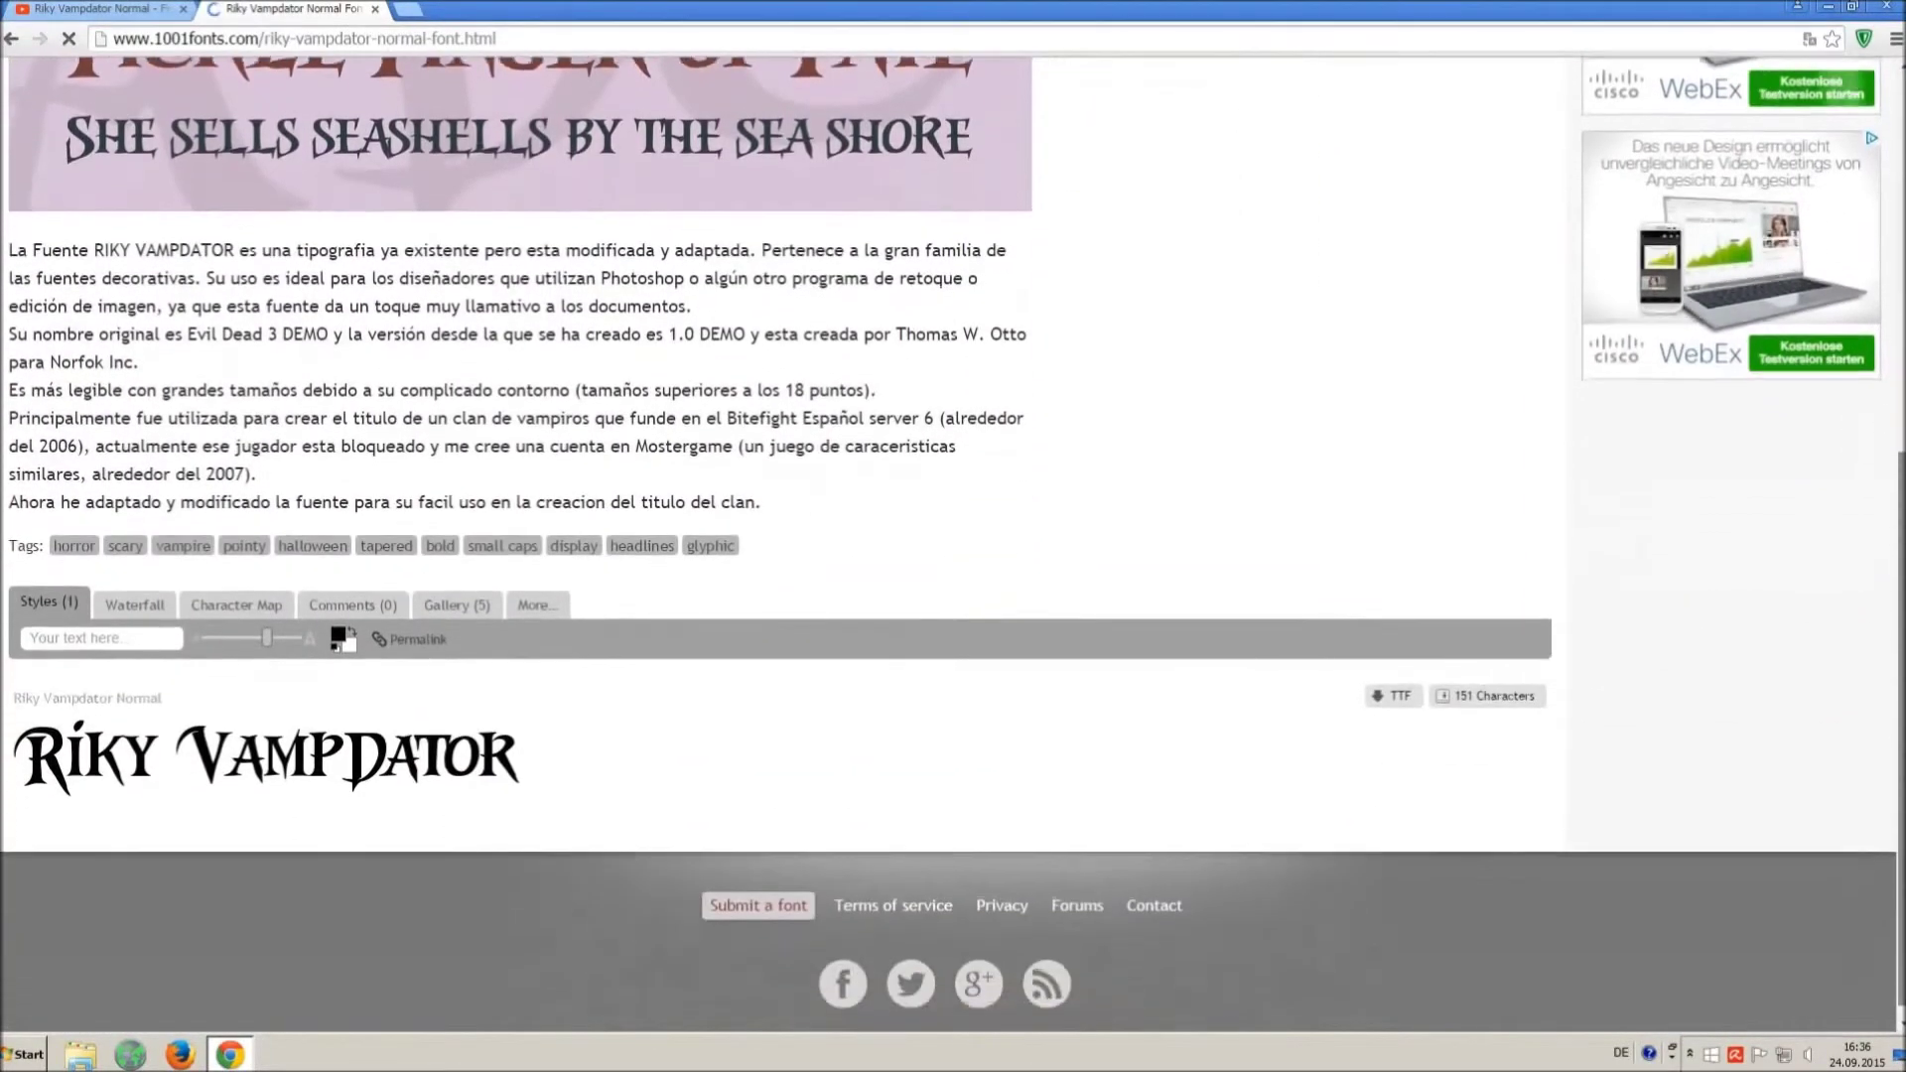
left_click(1386, 695)
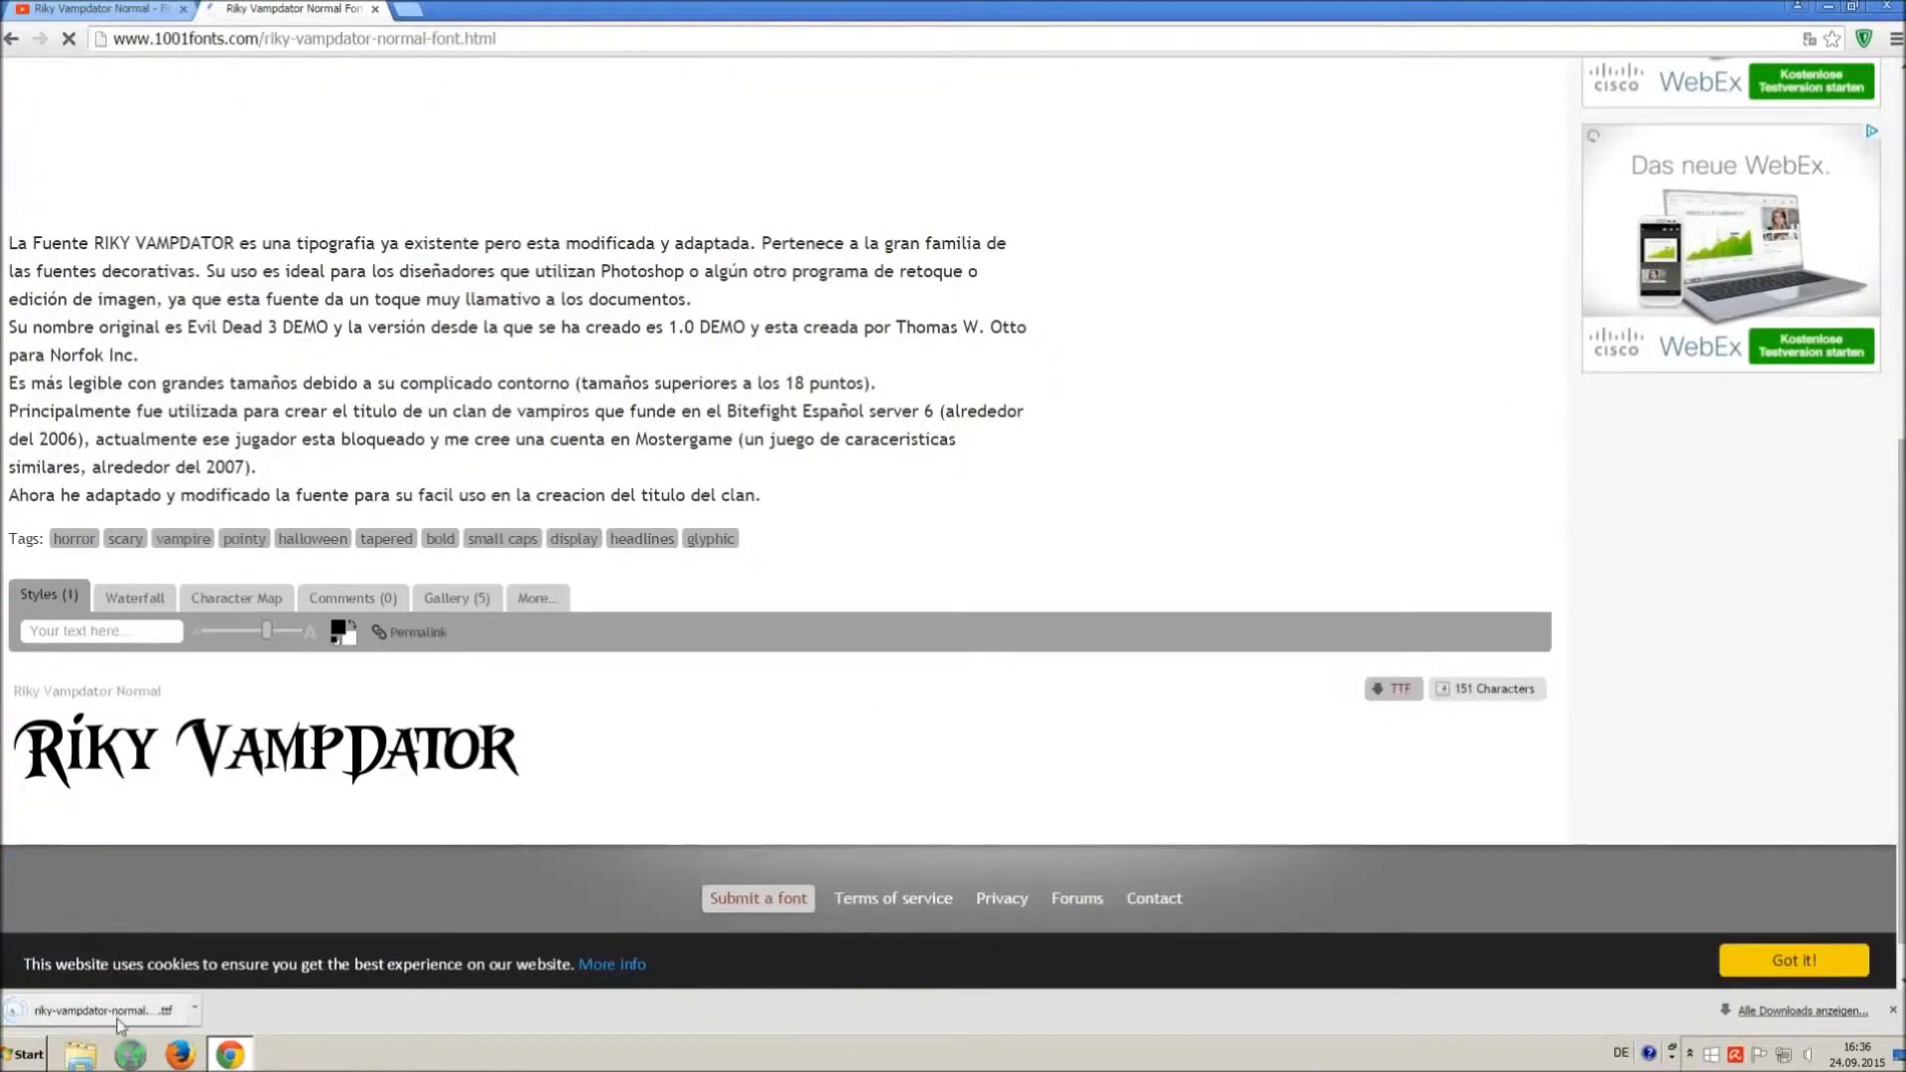
- Open the Control Panel's Schriftarten folder by searching the settings for 'font'
left_click(14, 1058)
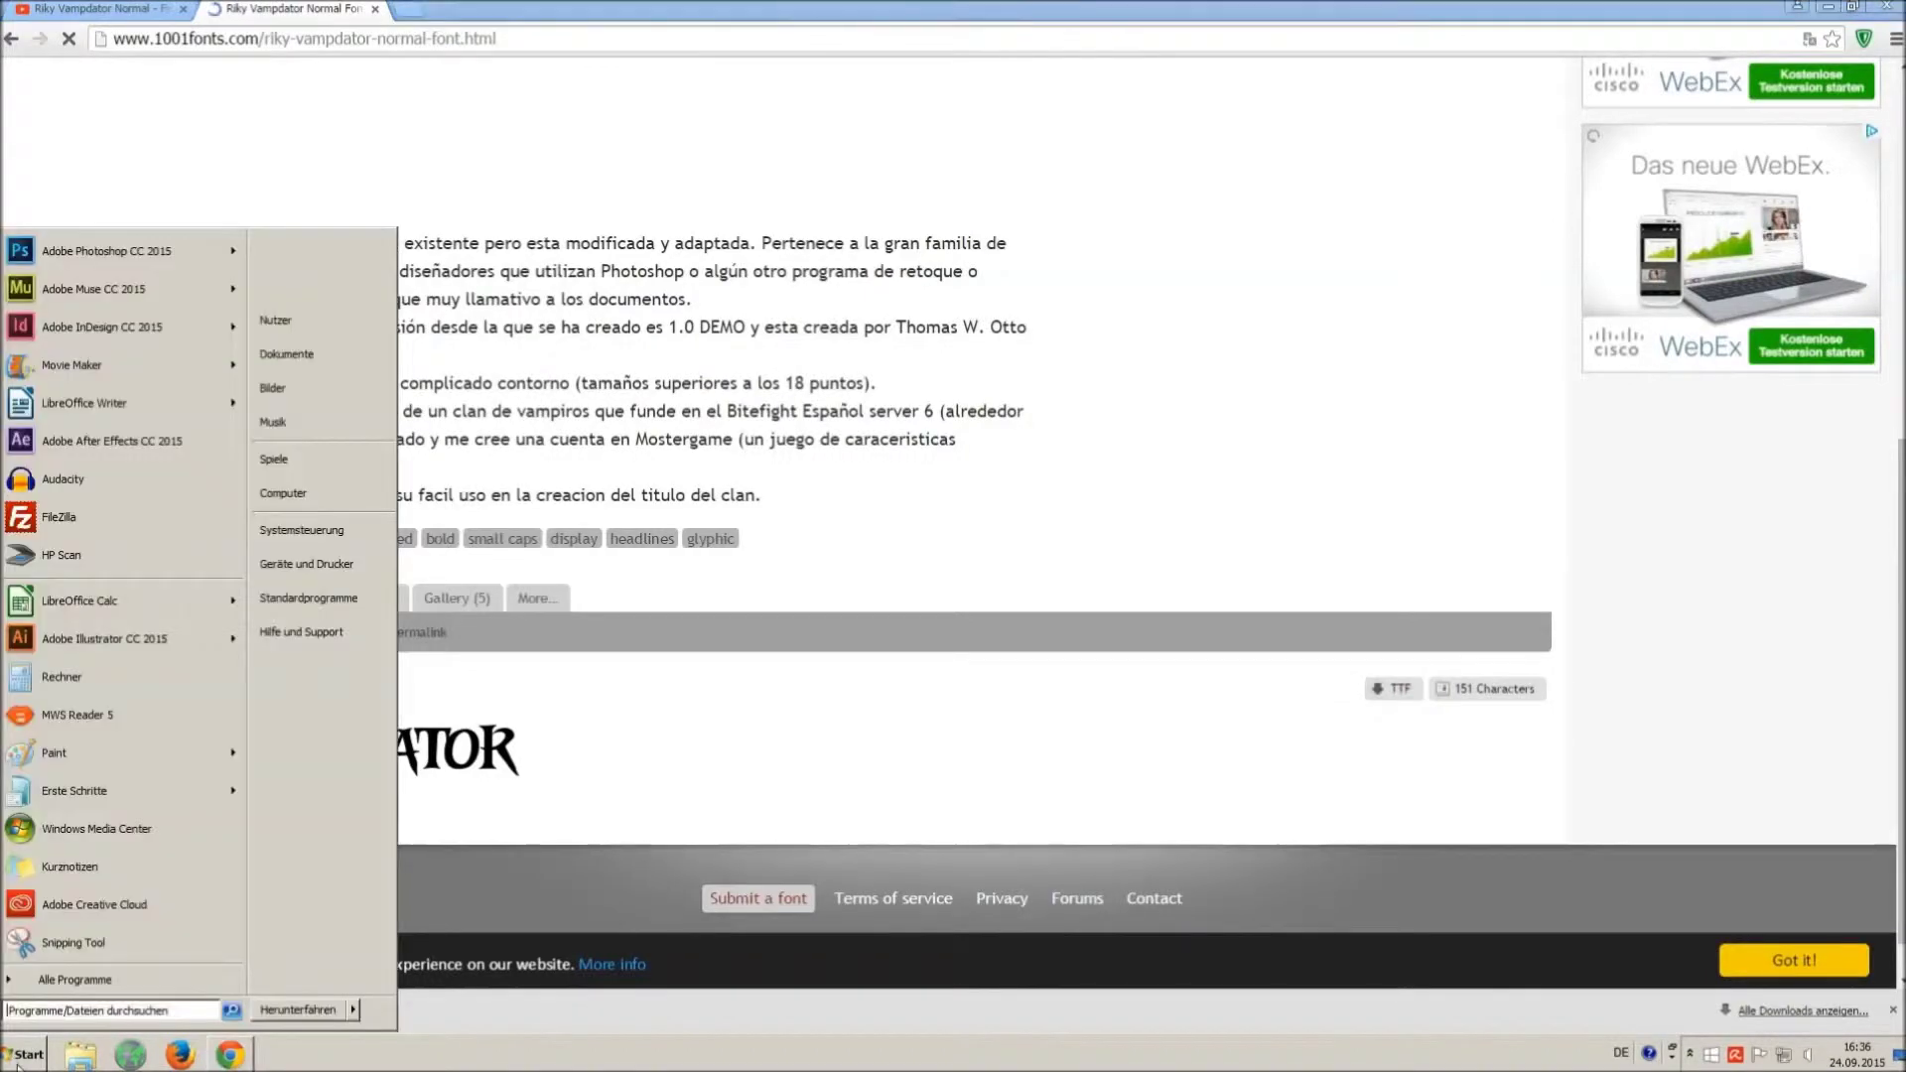
left_click(301, 530)
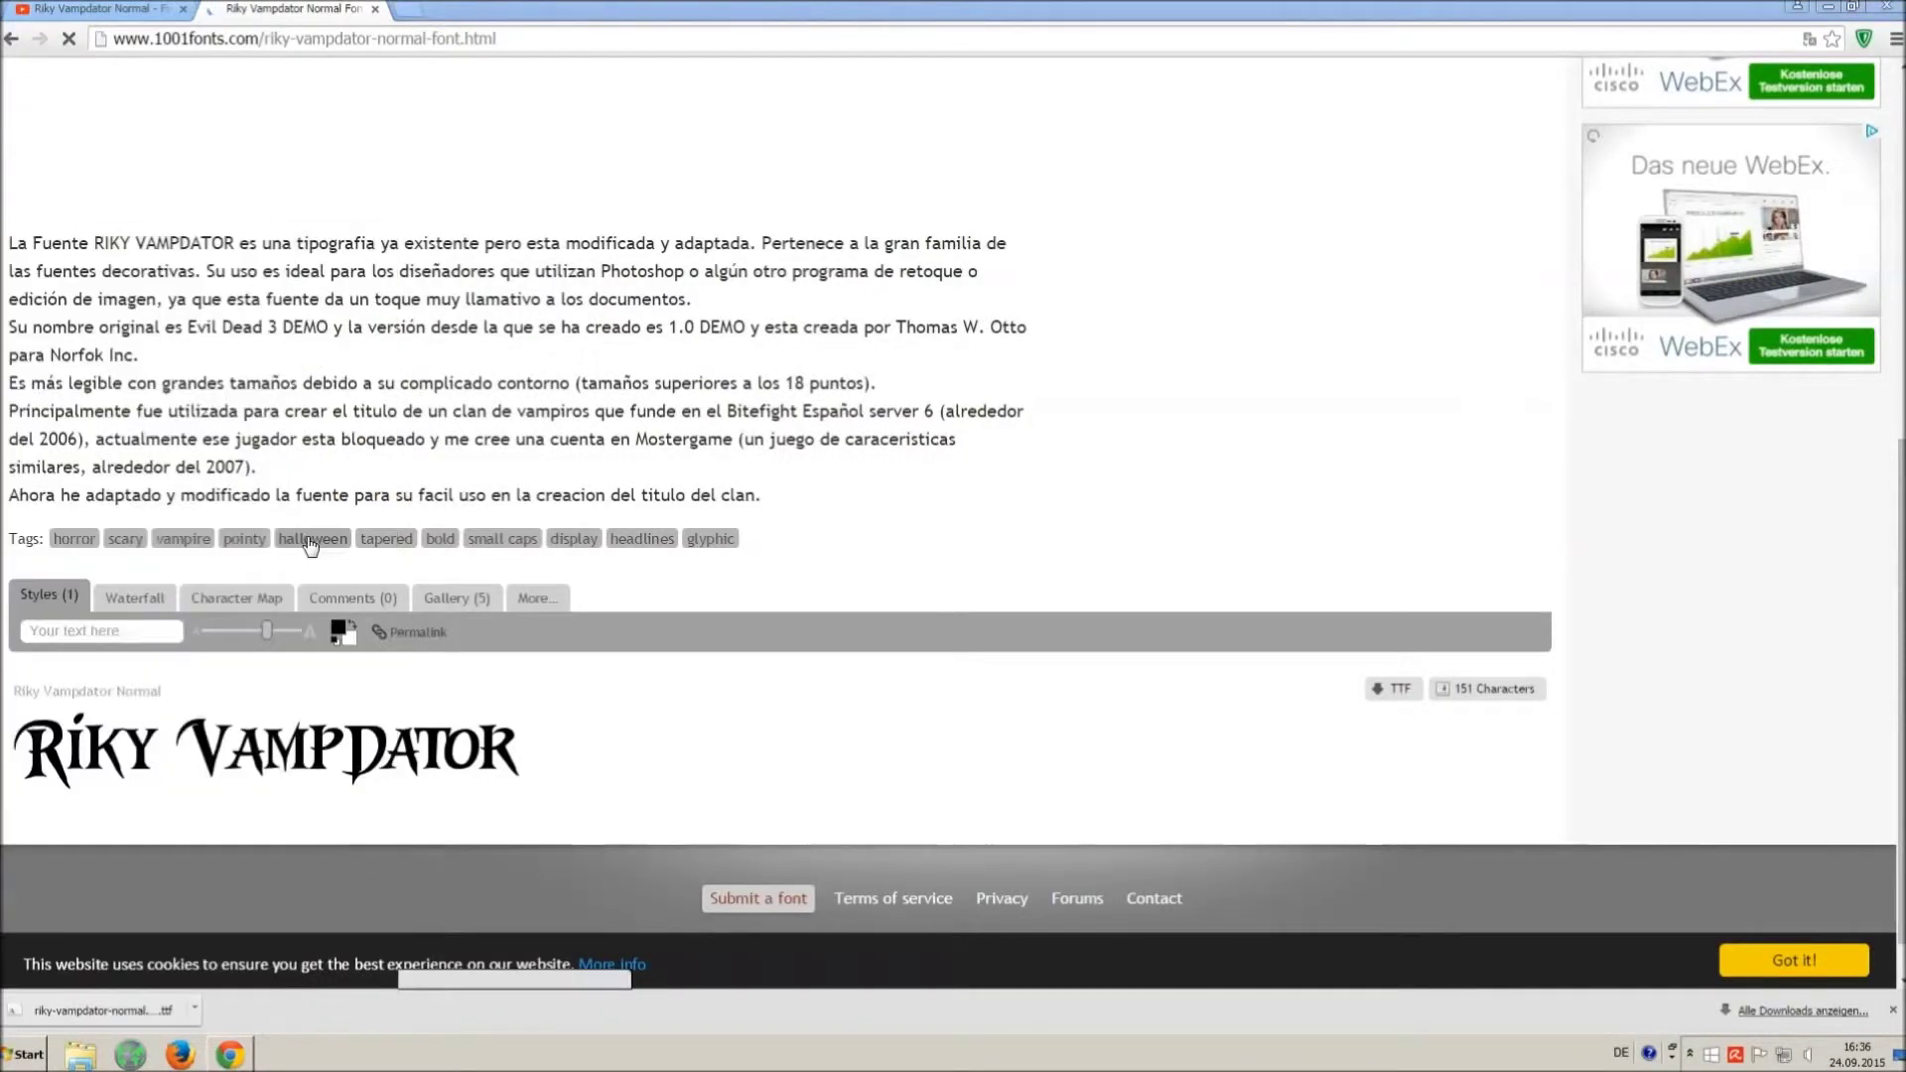
left_click(1540, 268)
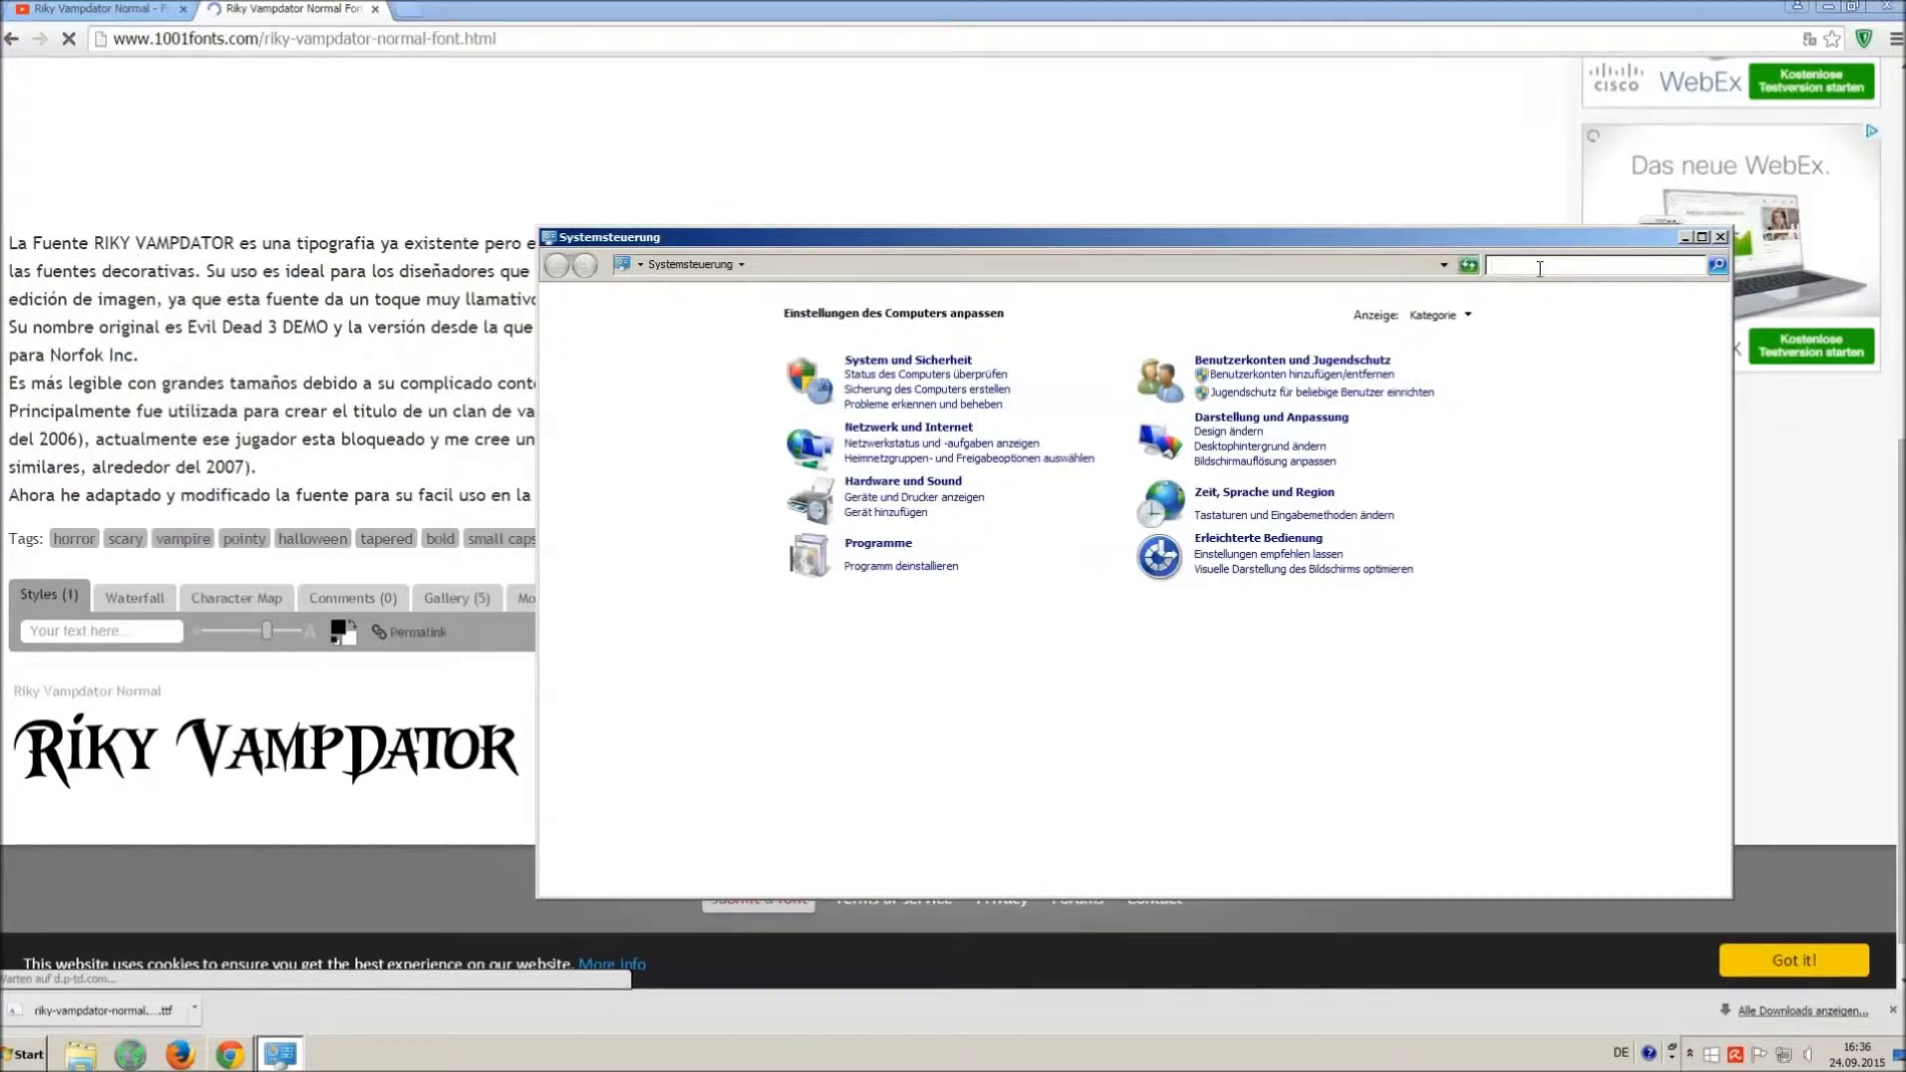
type("font")
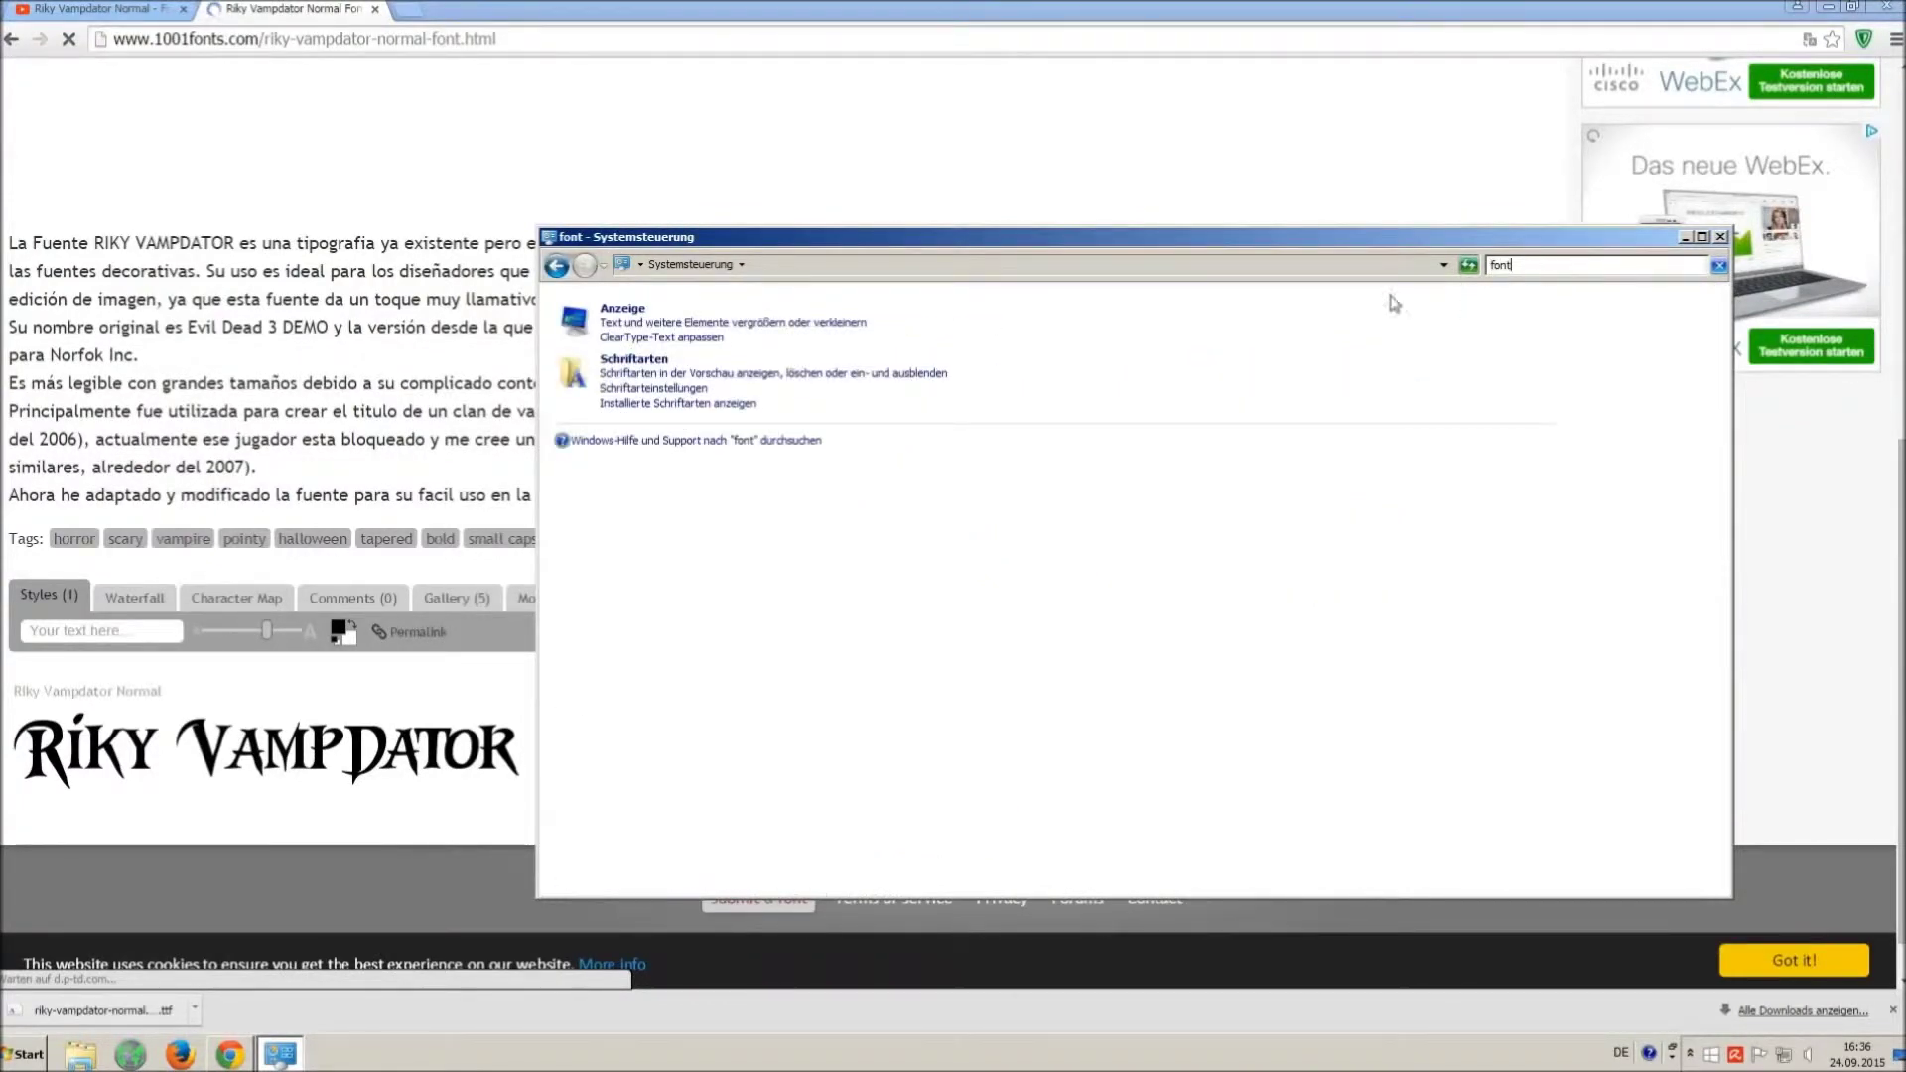
left_click(646, 362)
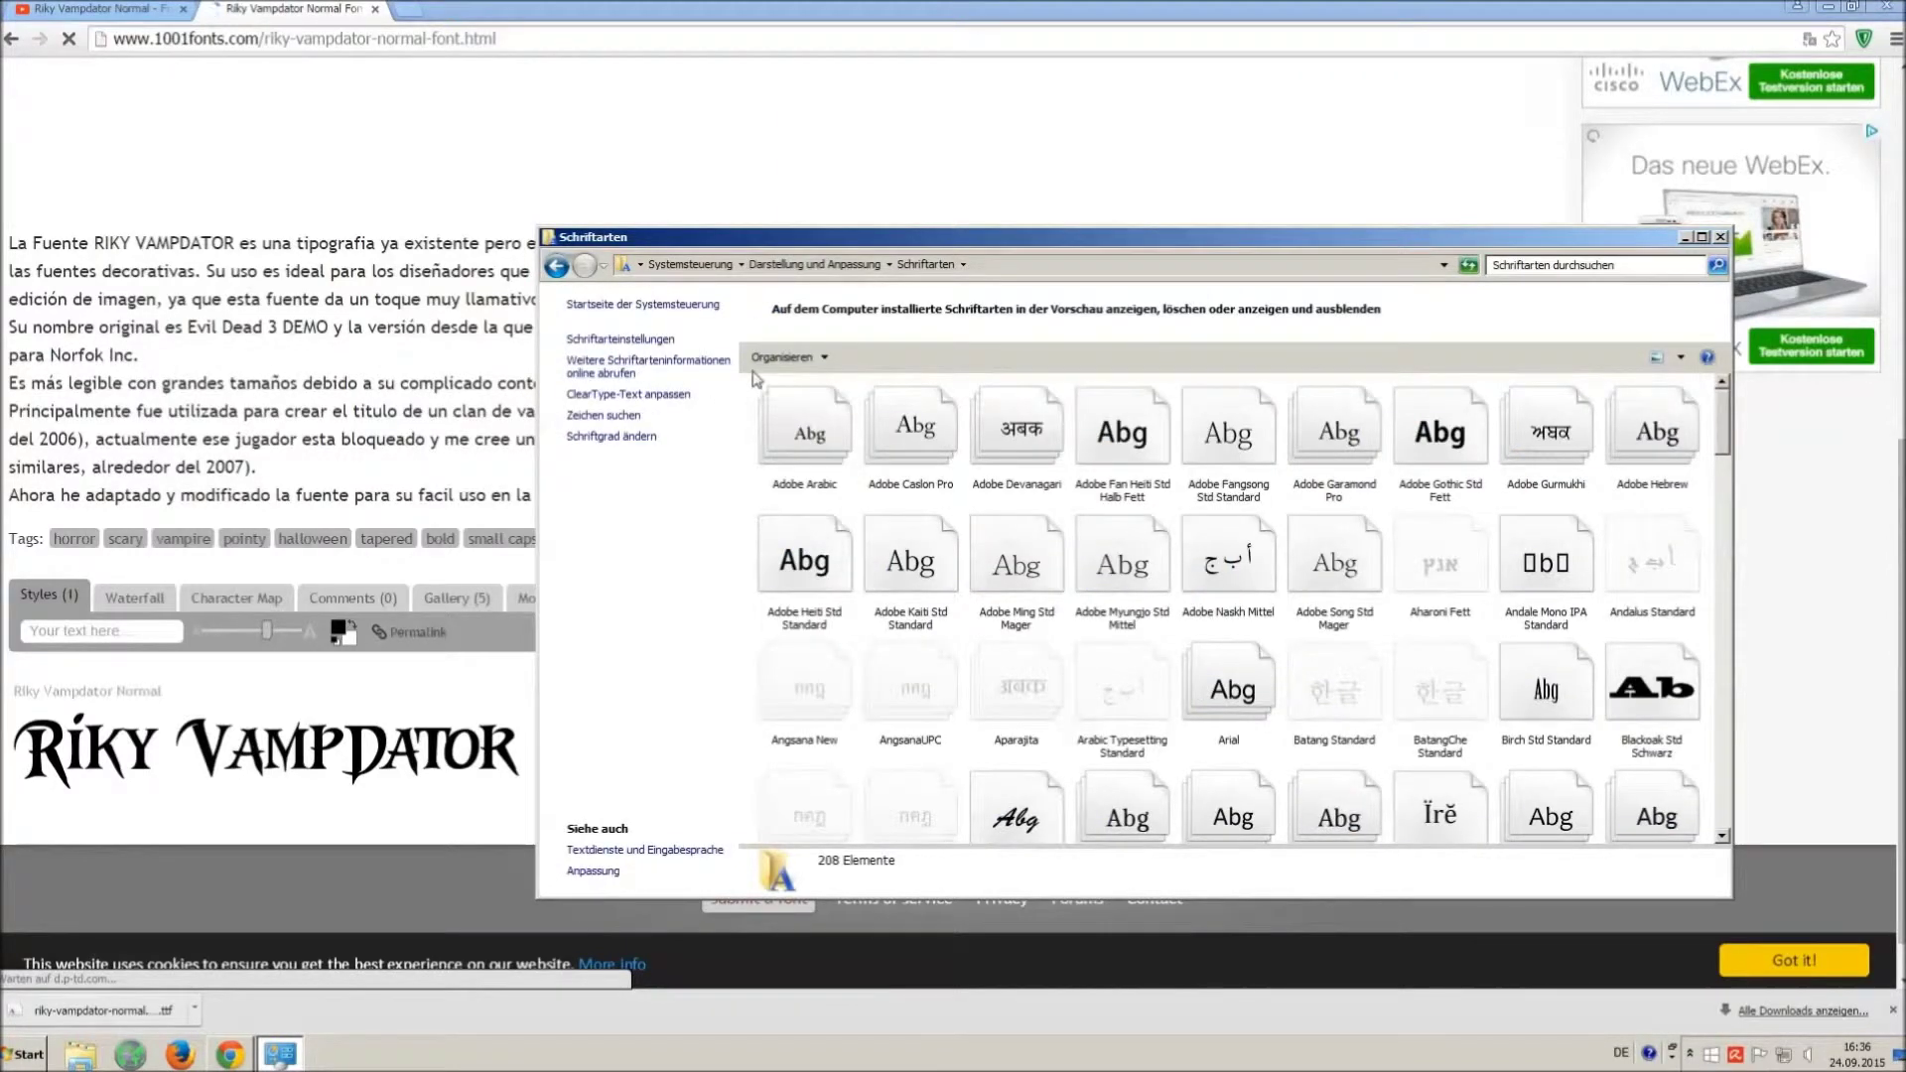
- Install riky-vampdator-normal.ttf by dragging it from Downloads into the Fonts folder
left_click_drag(767, 387, 993, 268)
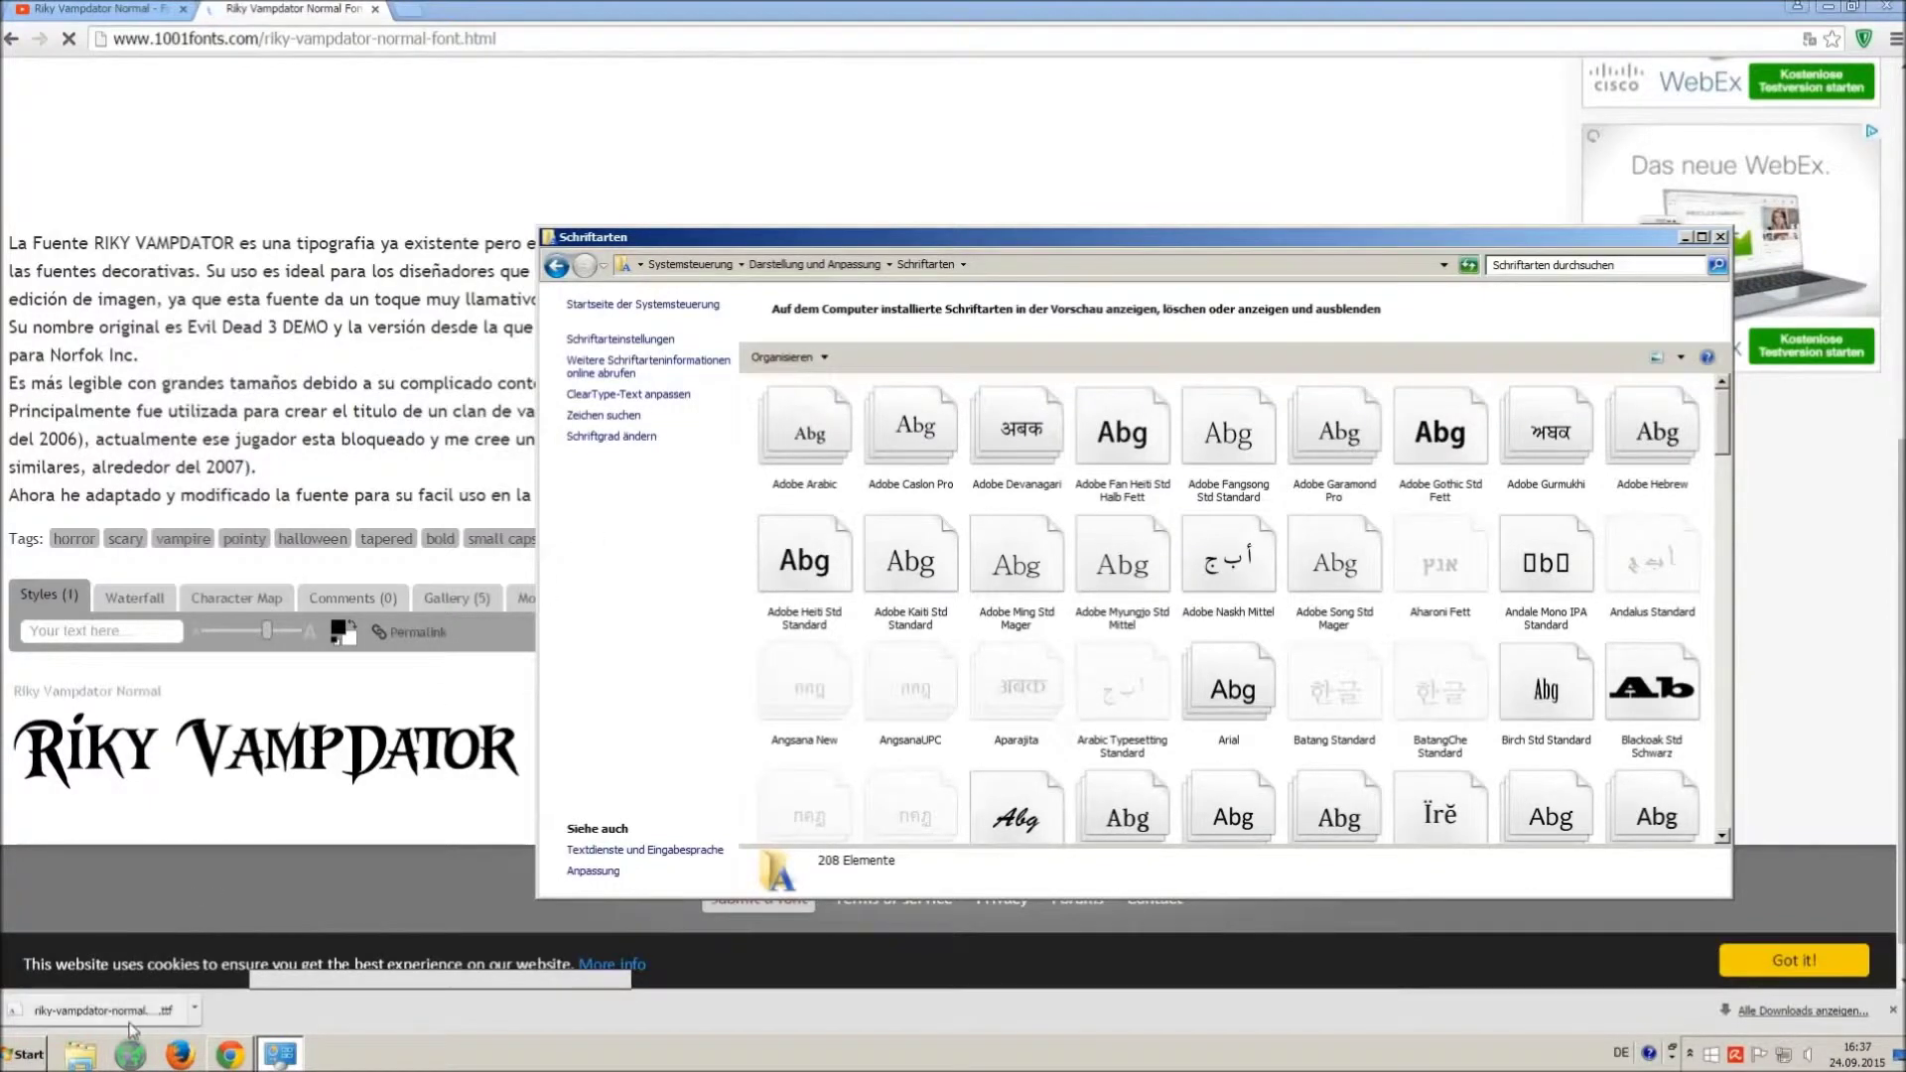
left_click(29, 1056)
left_click(348, 493)
left_click(273, 528)
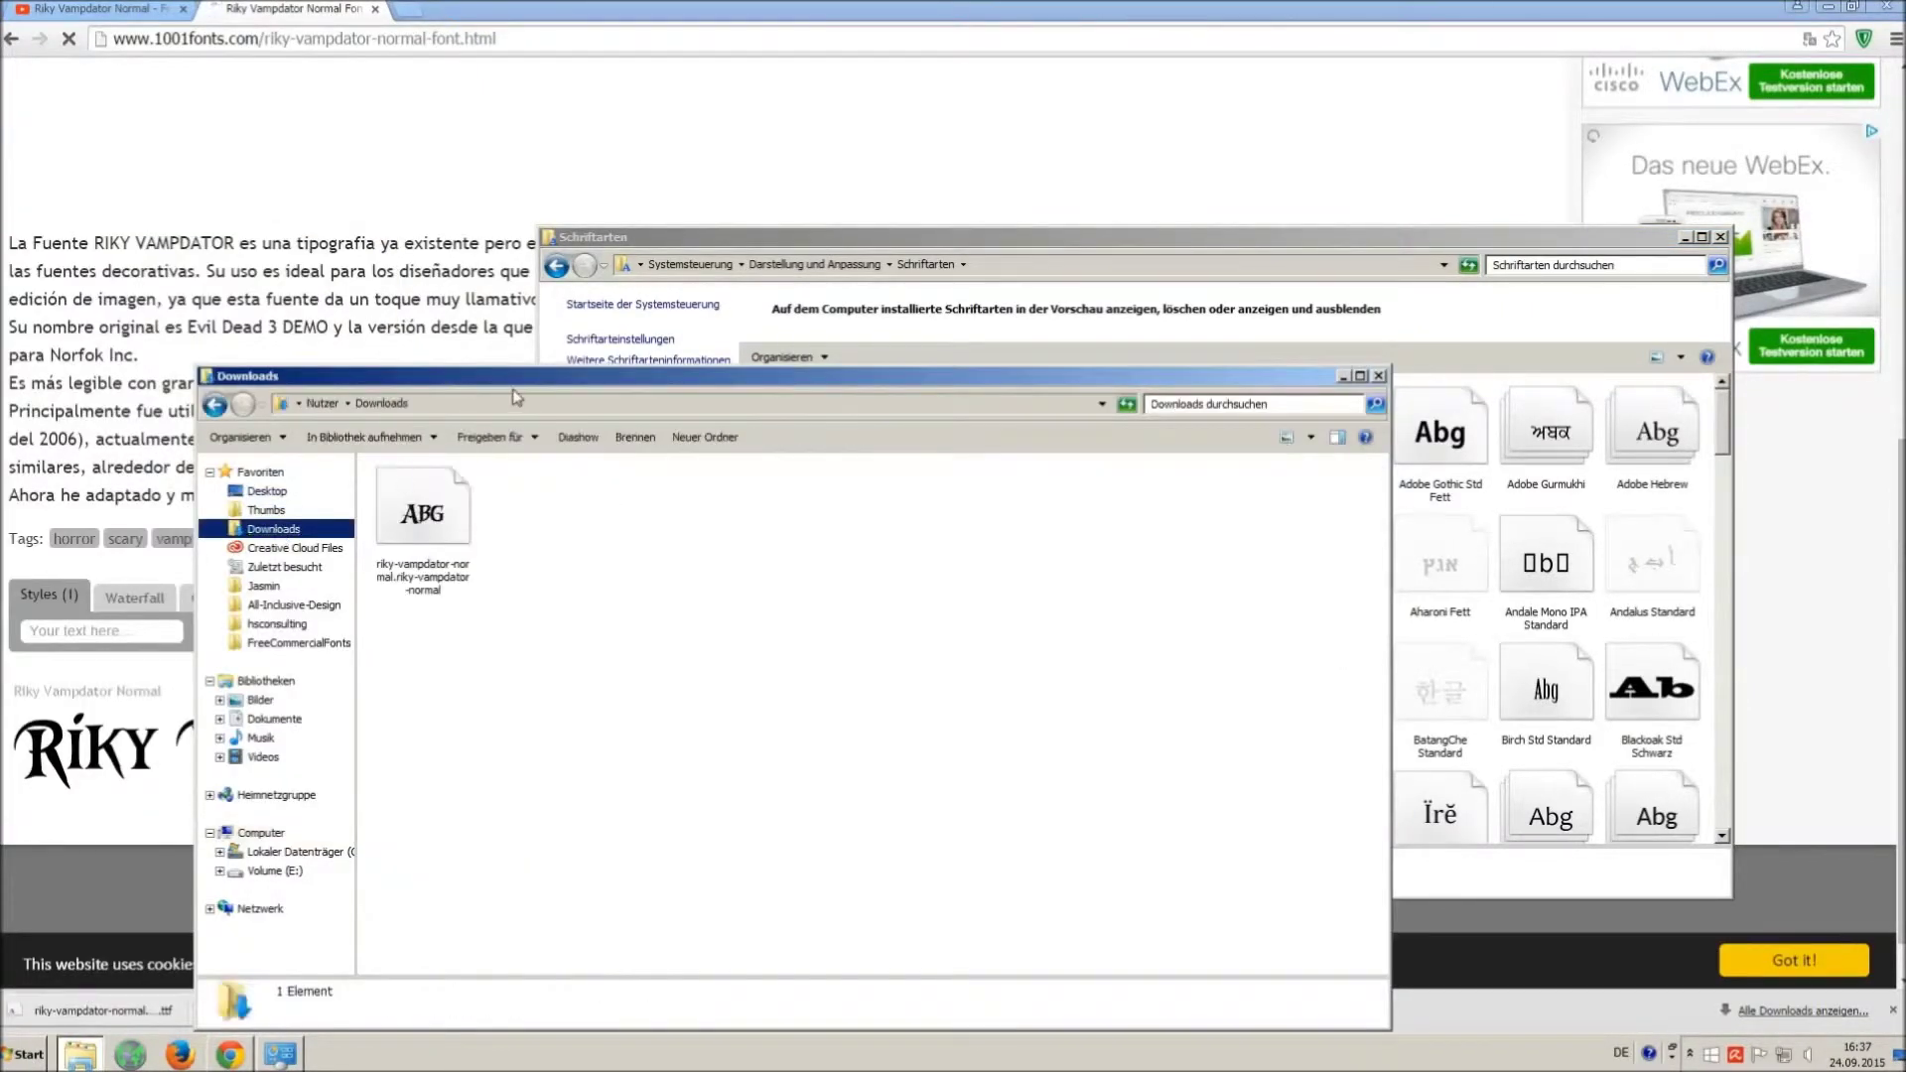
left_click_drag(512, 388, 481, 665)
left_click_drag(427, 799, 971, 520)
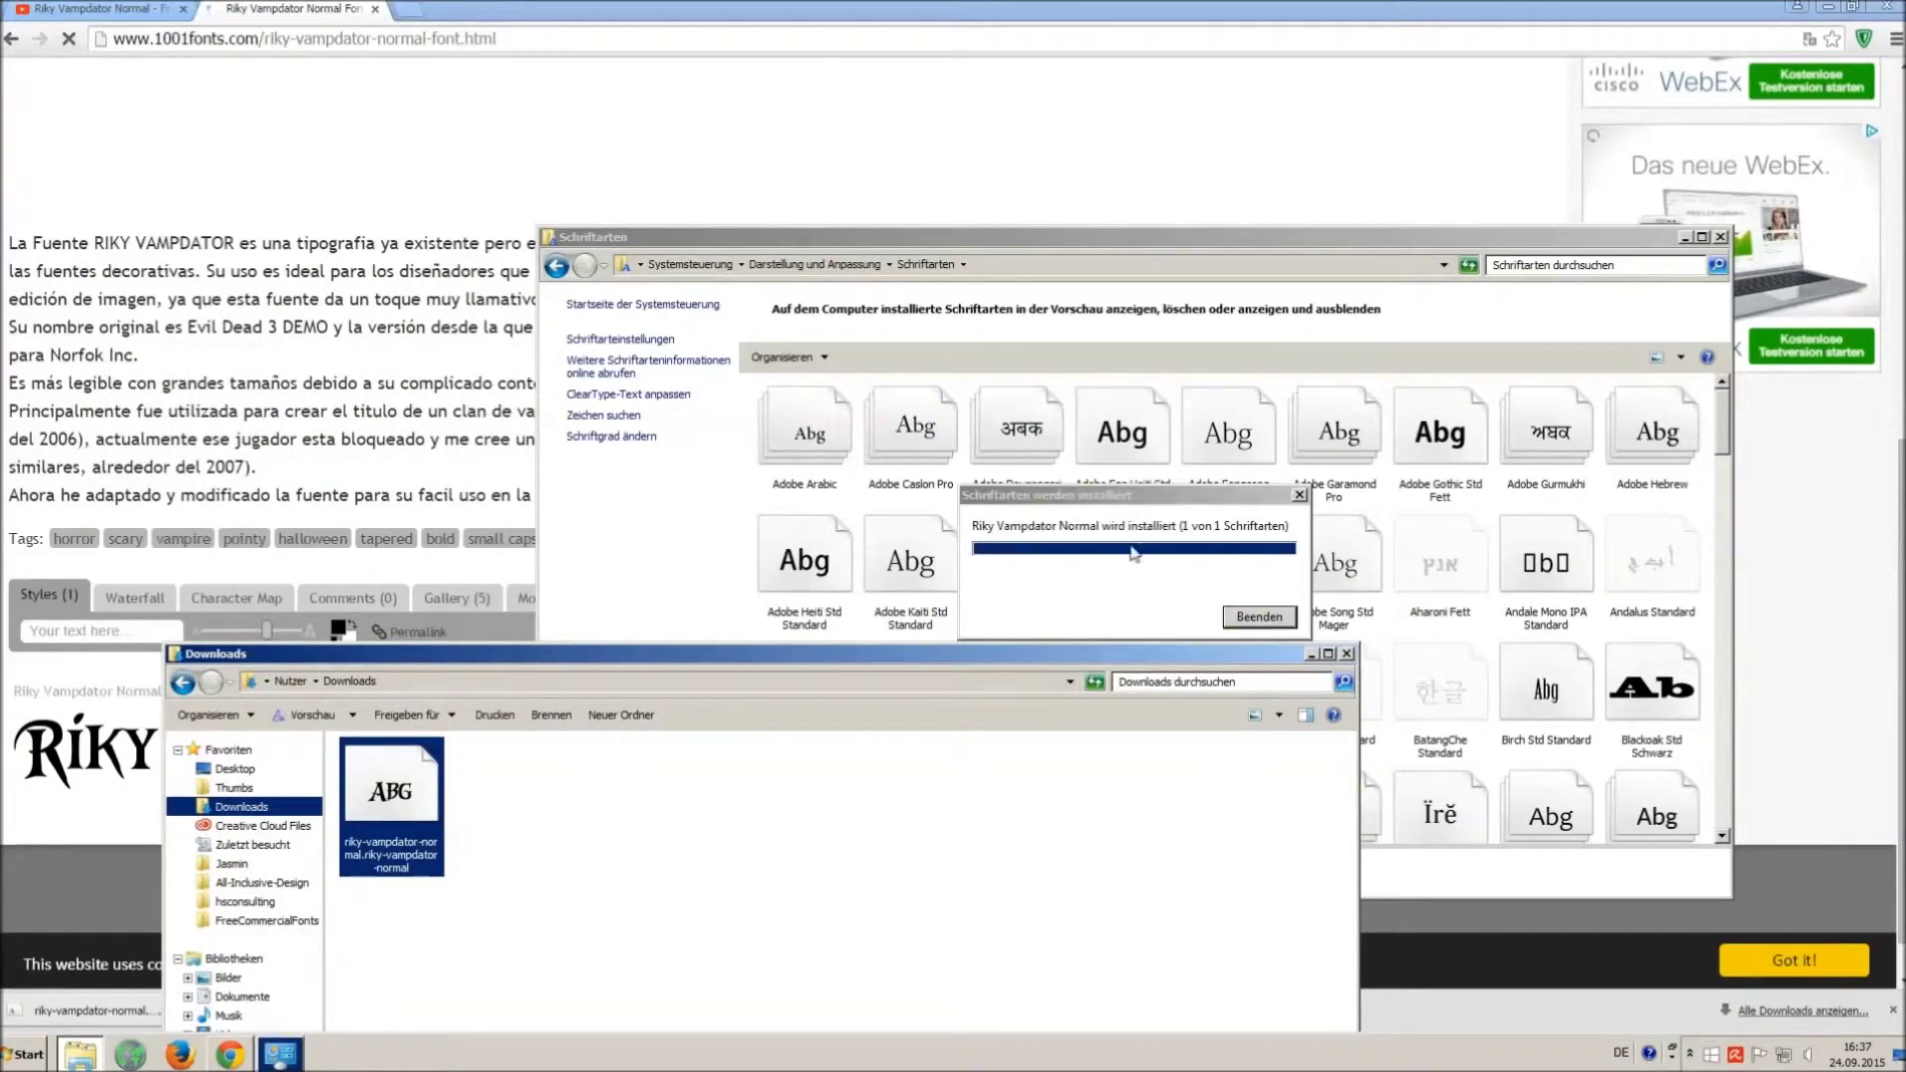
- Close the Downloads window, the Fonts folder and the 1001fonts tab, then minimize the browser
left_click(1347, 654)
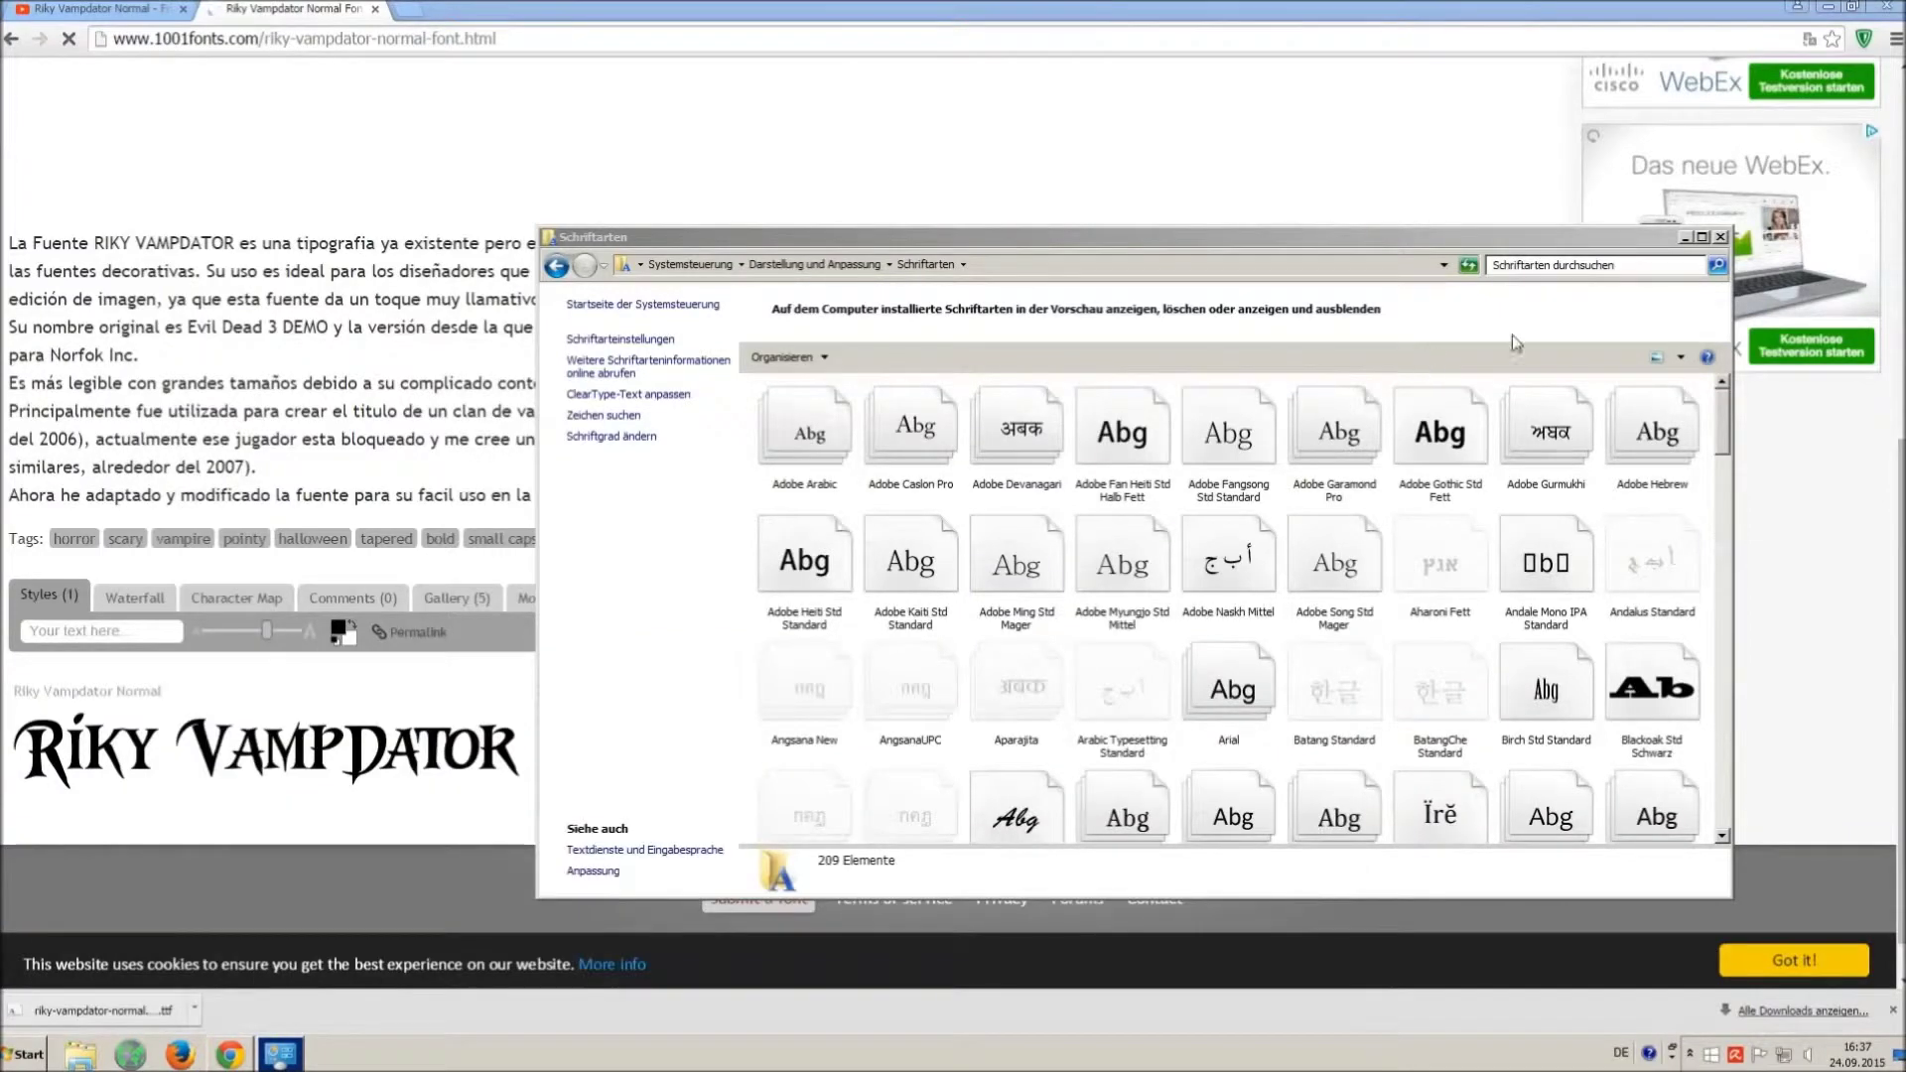
left_click(1721, 238)
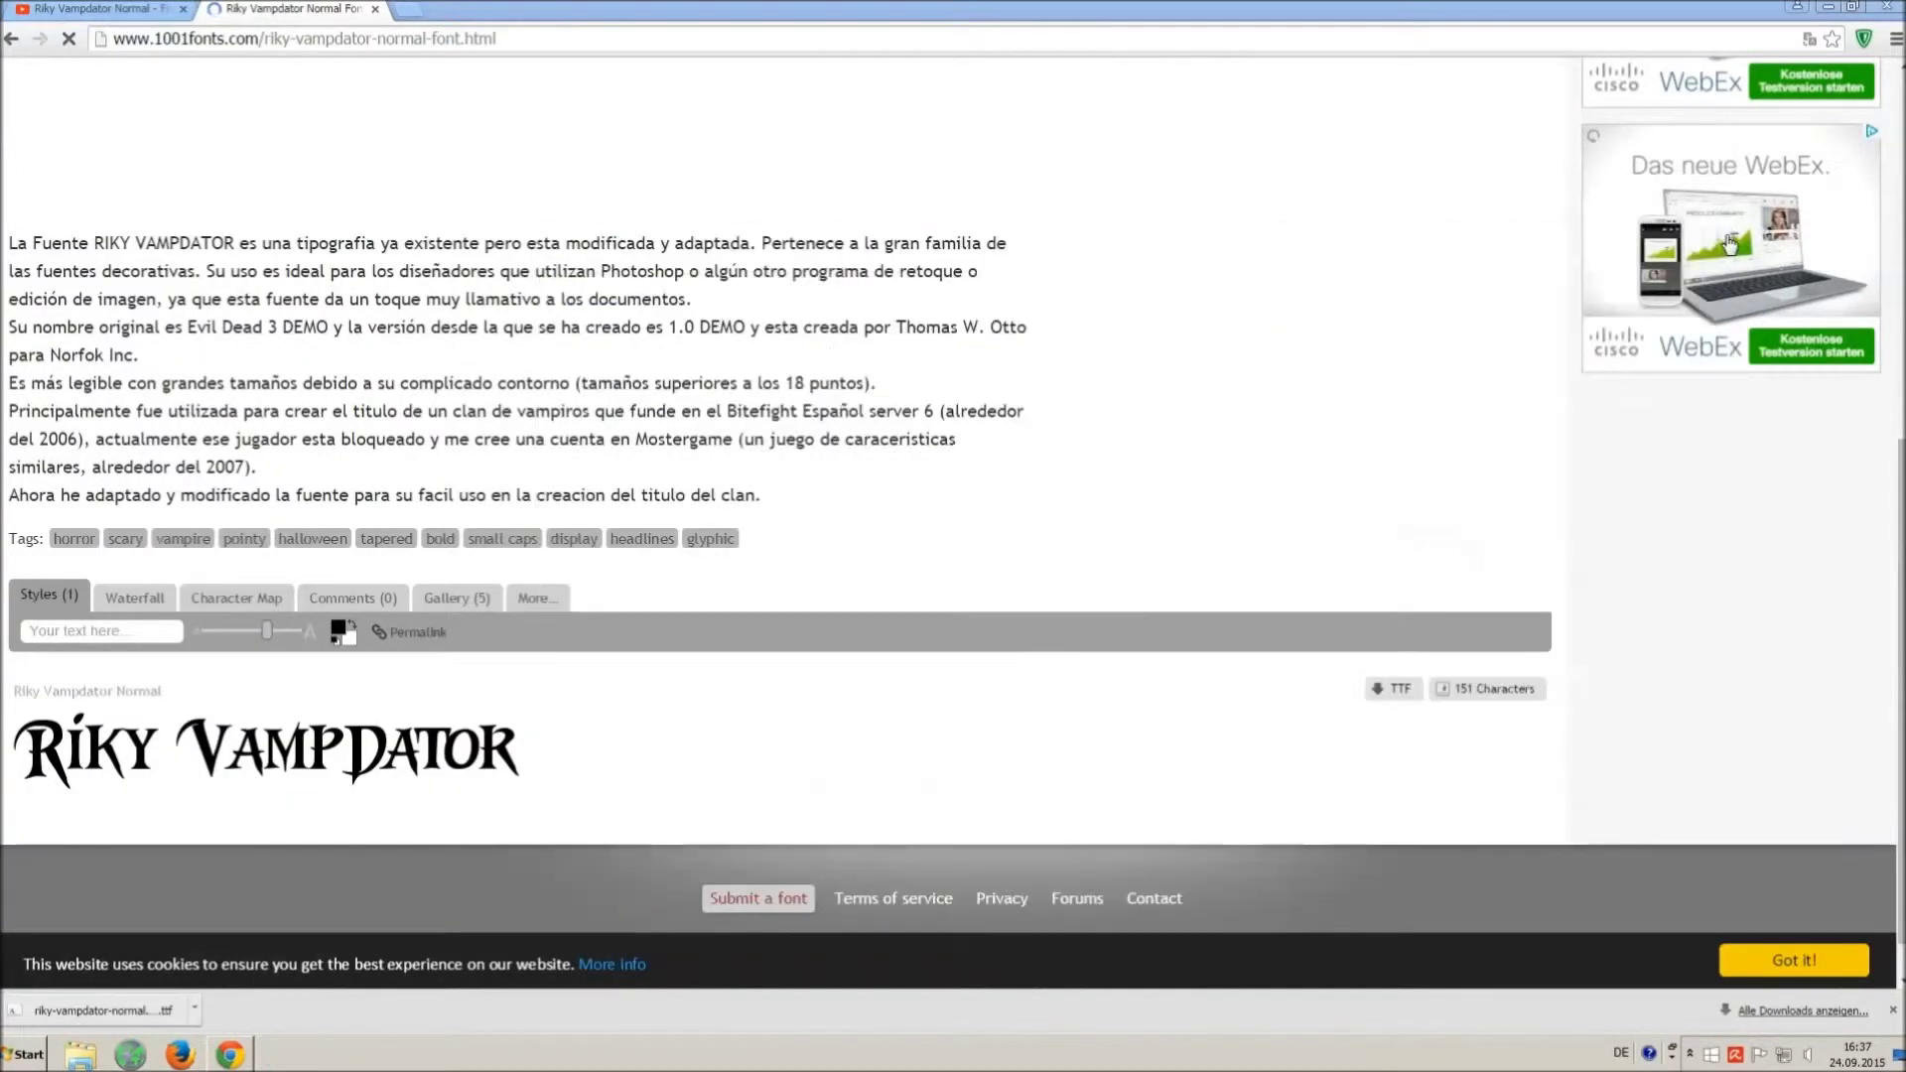
left_click(374, 9)
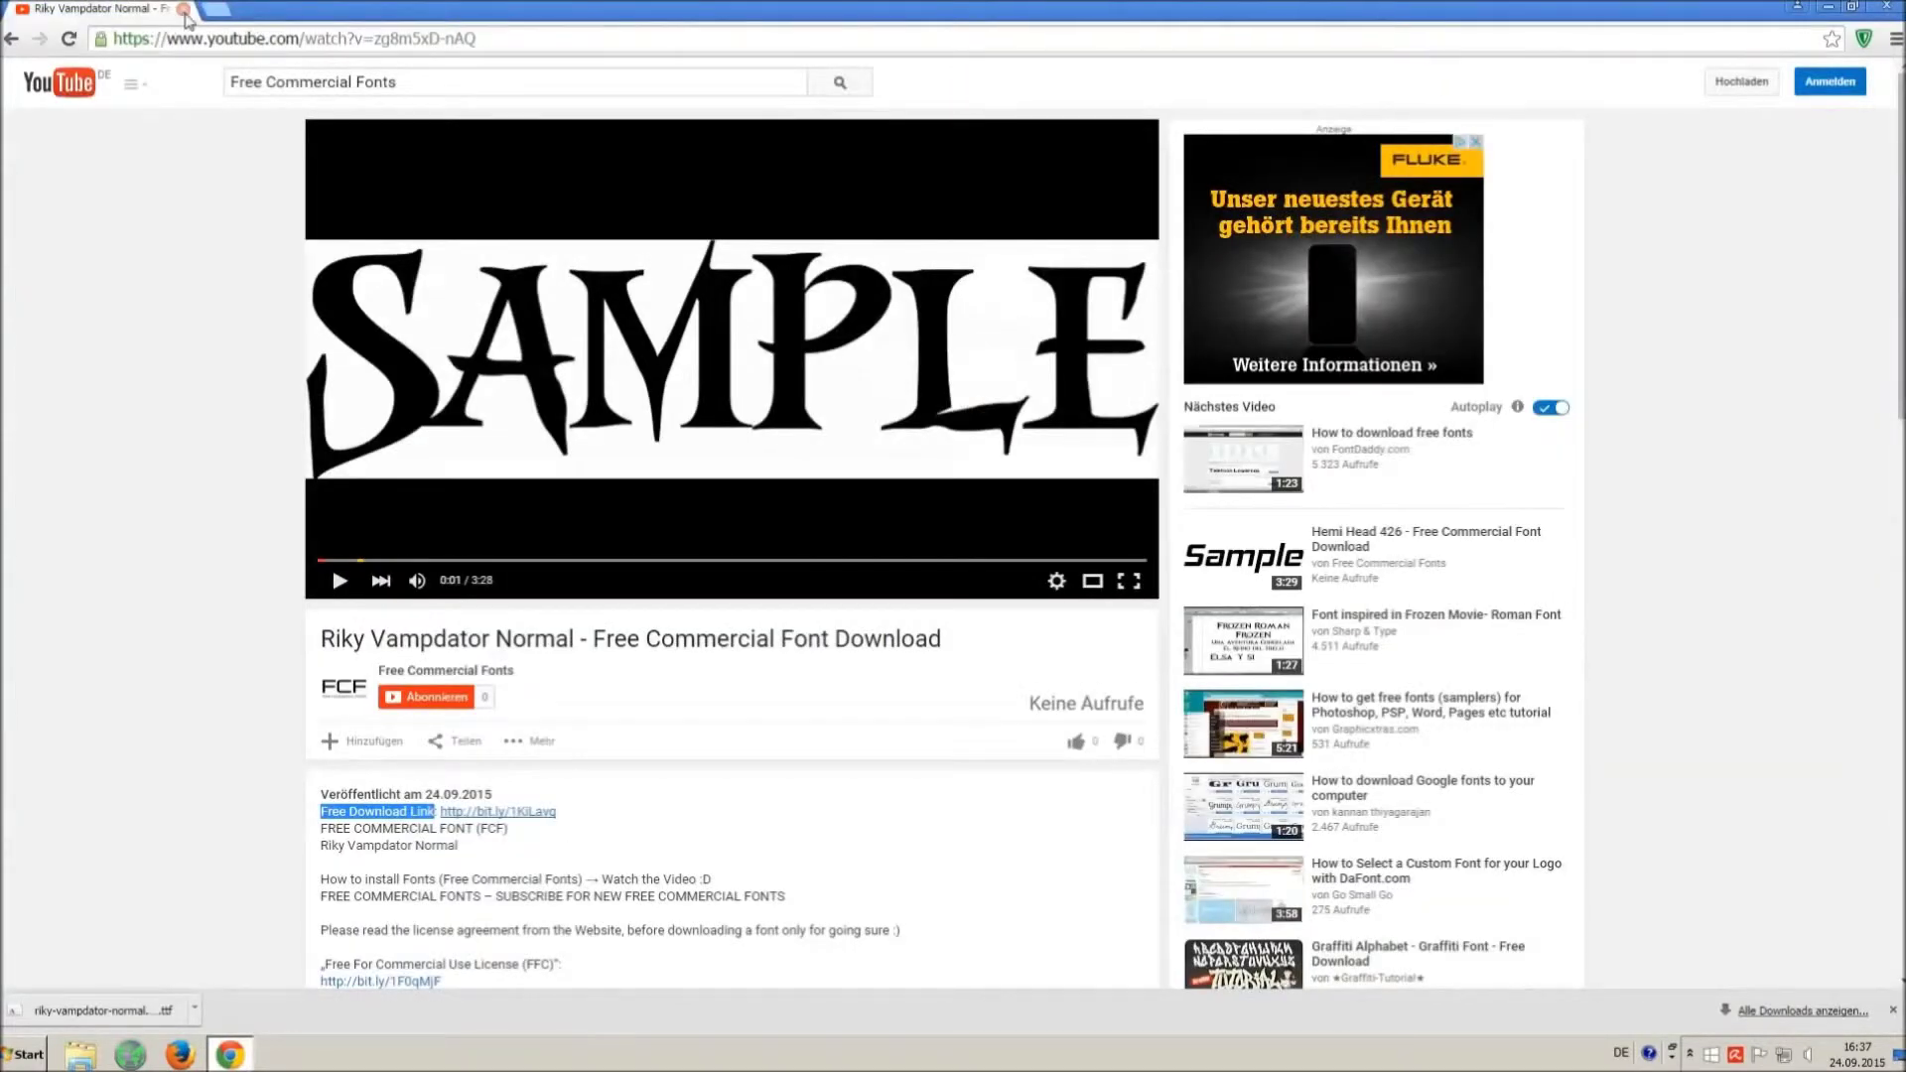
left_click(1828, 7)
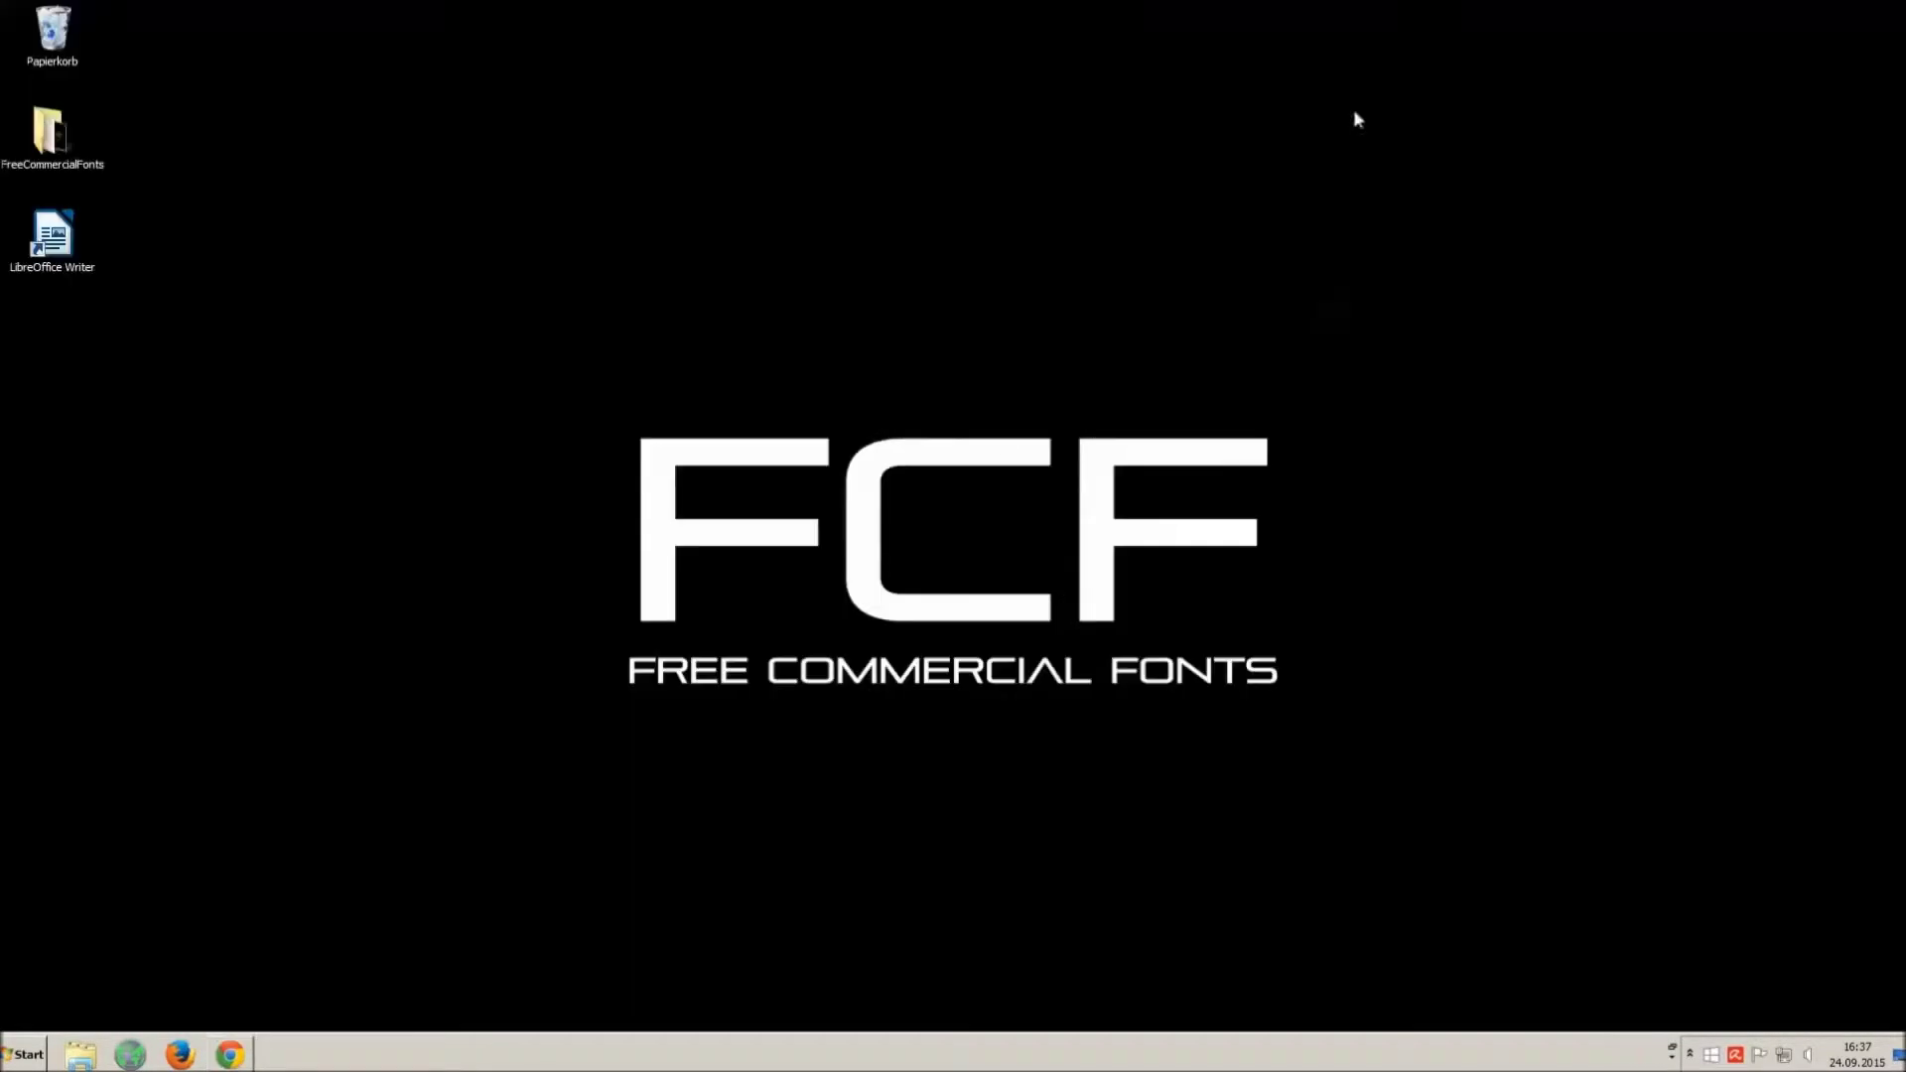
- Launch LibreOffice Writer, type the sample line, select it, and start replacing the font name
double_click(61, 232)
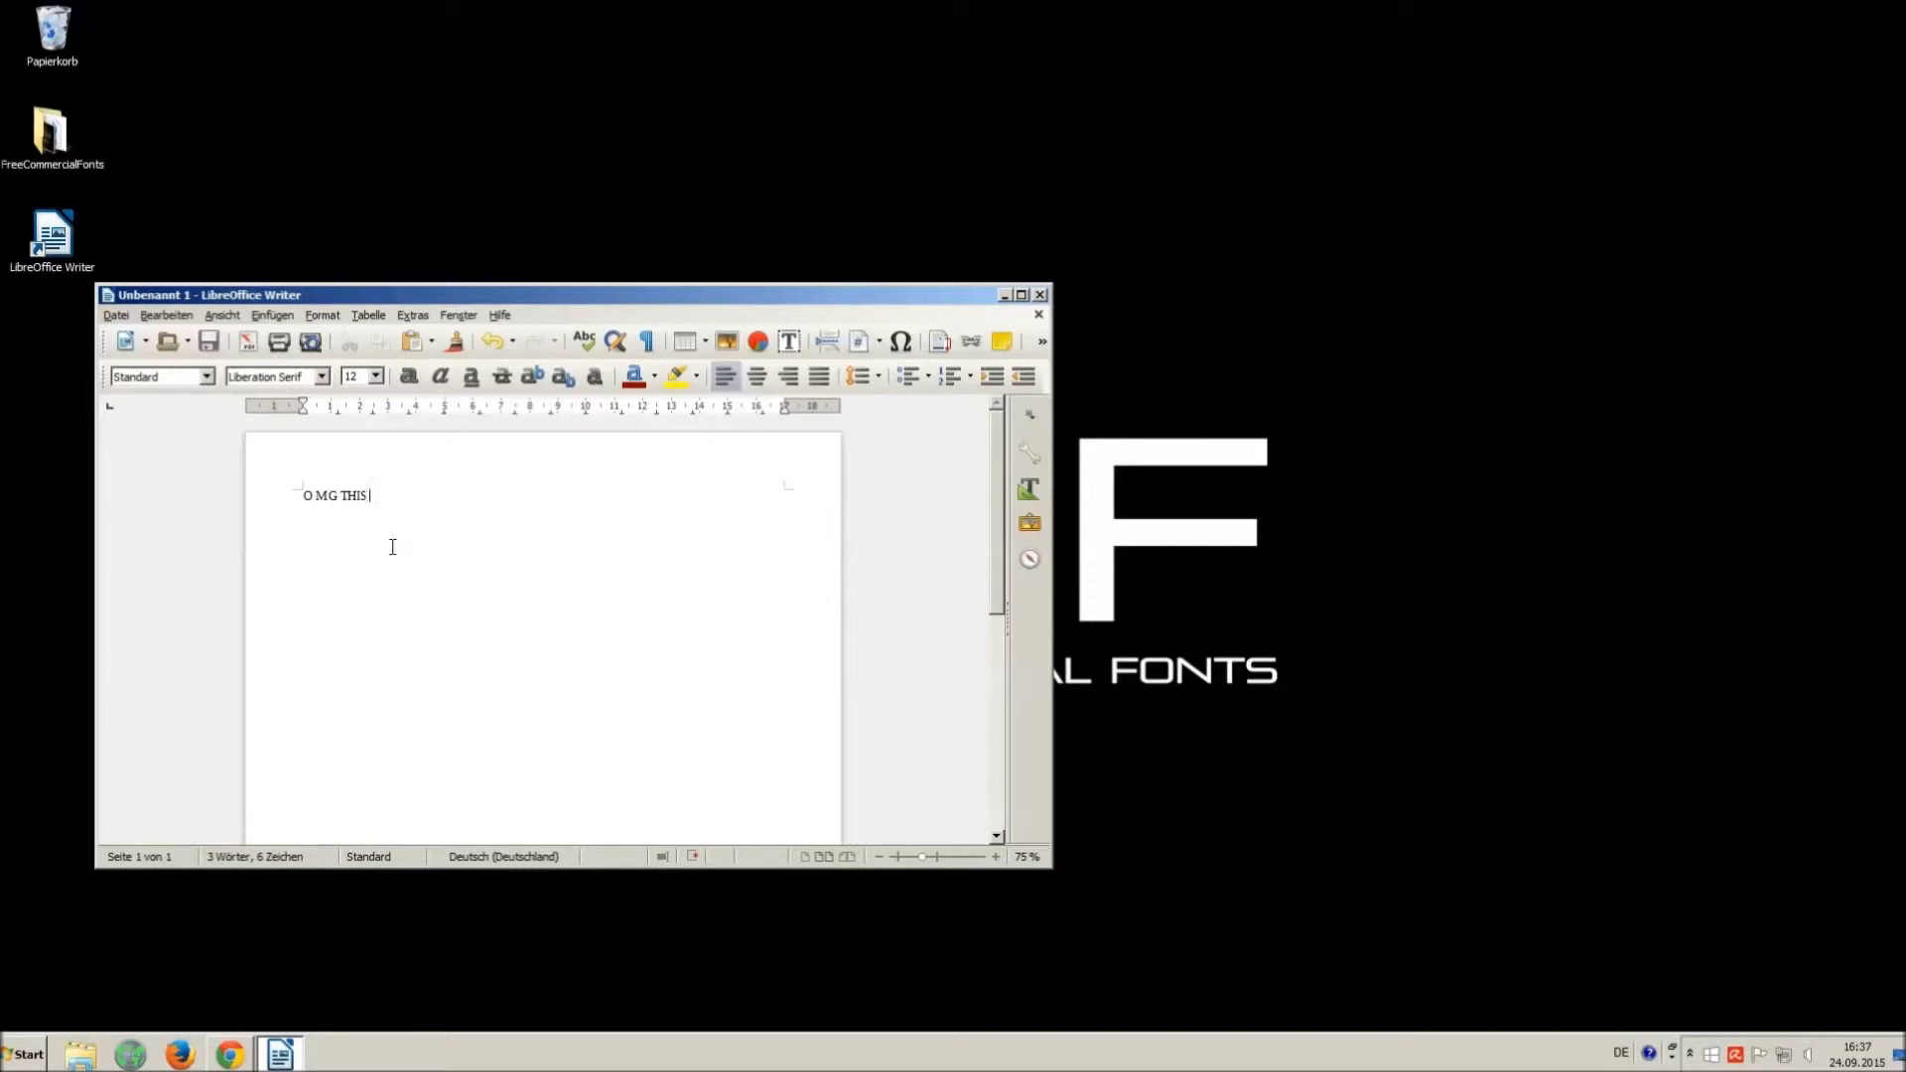
type("CE IS SO ANNOYING")
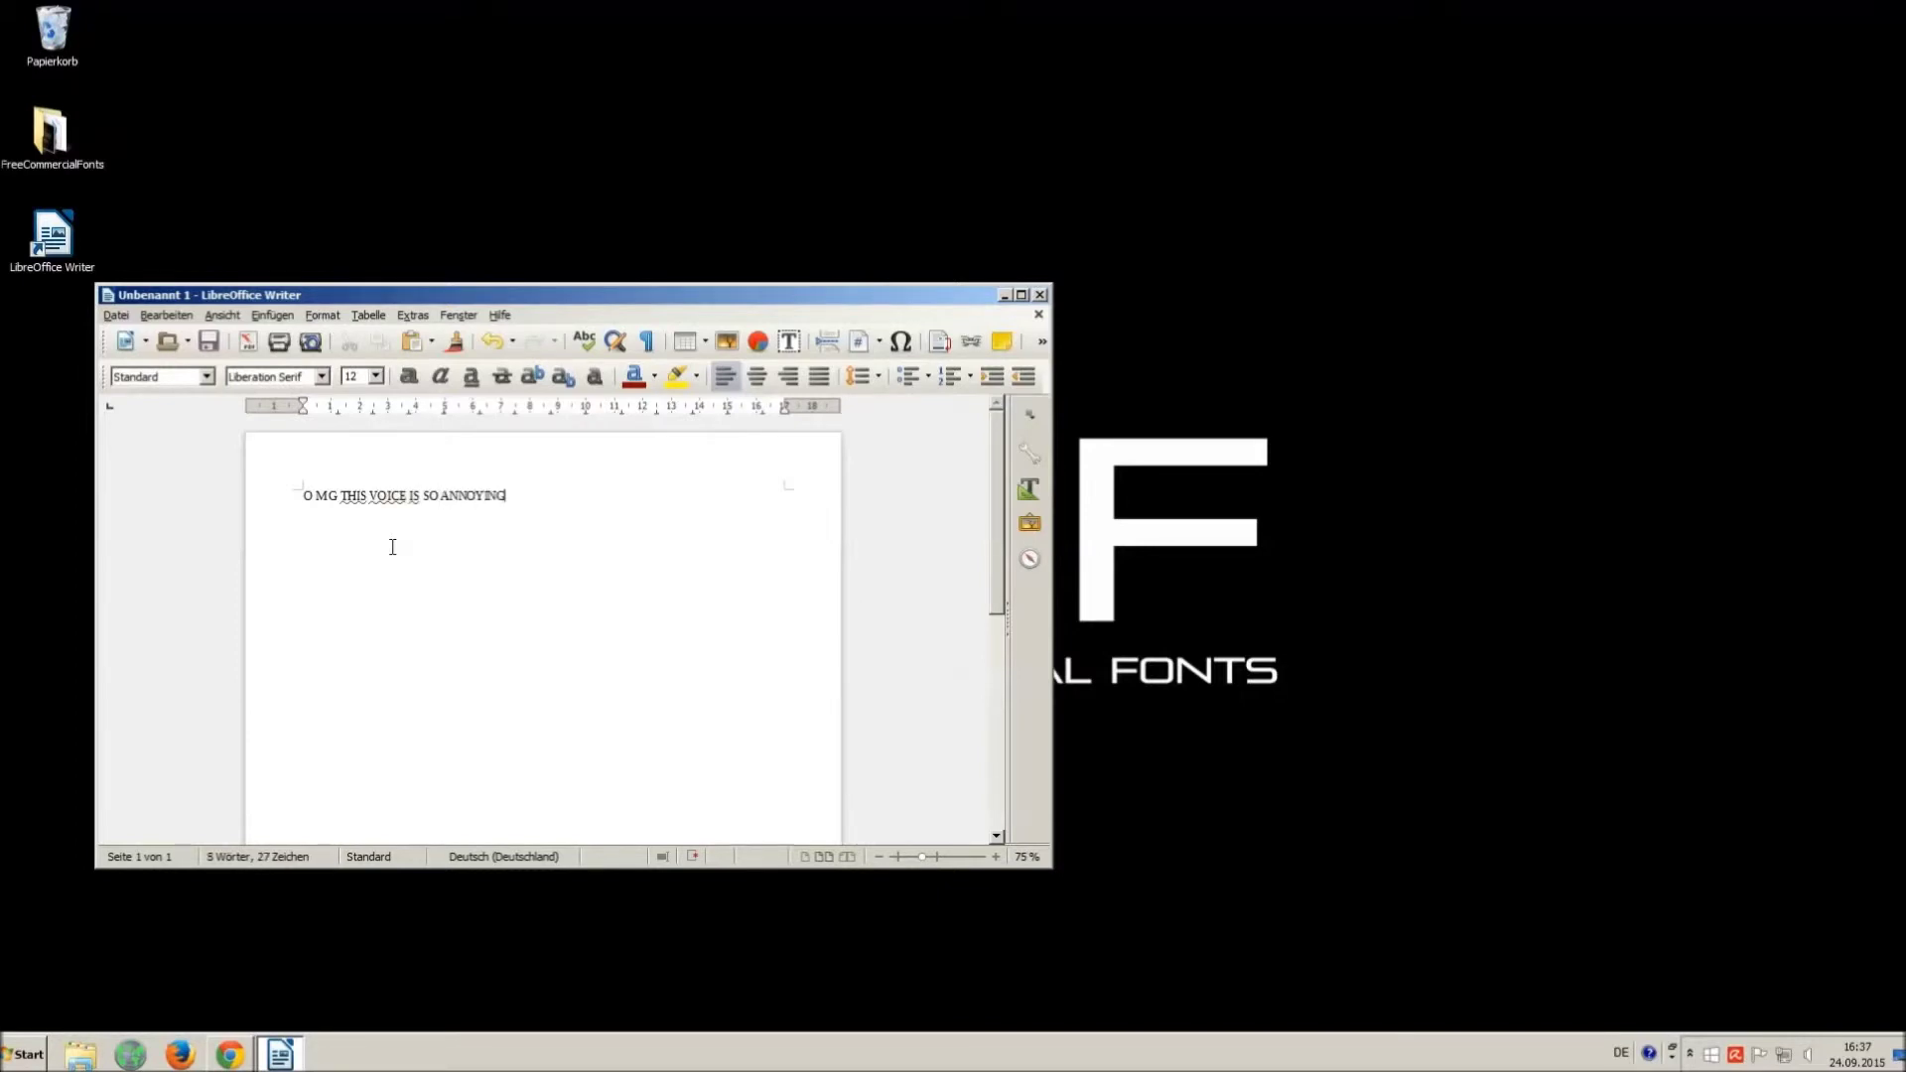
type("!!!:)")
key("ctrl+a")
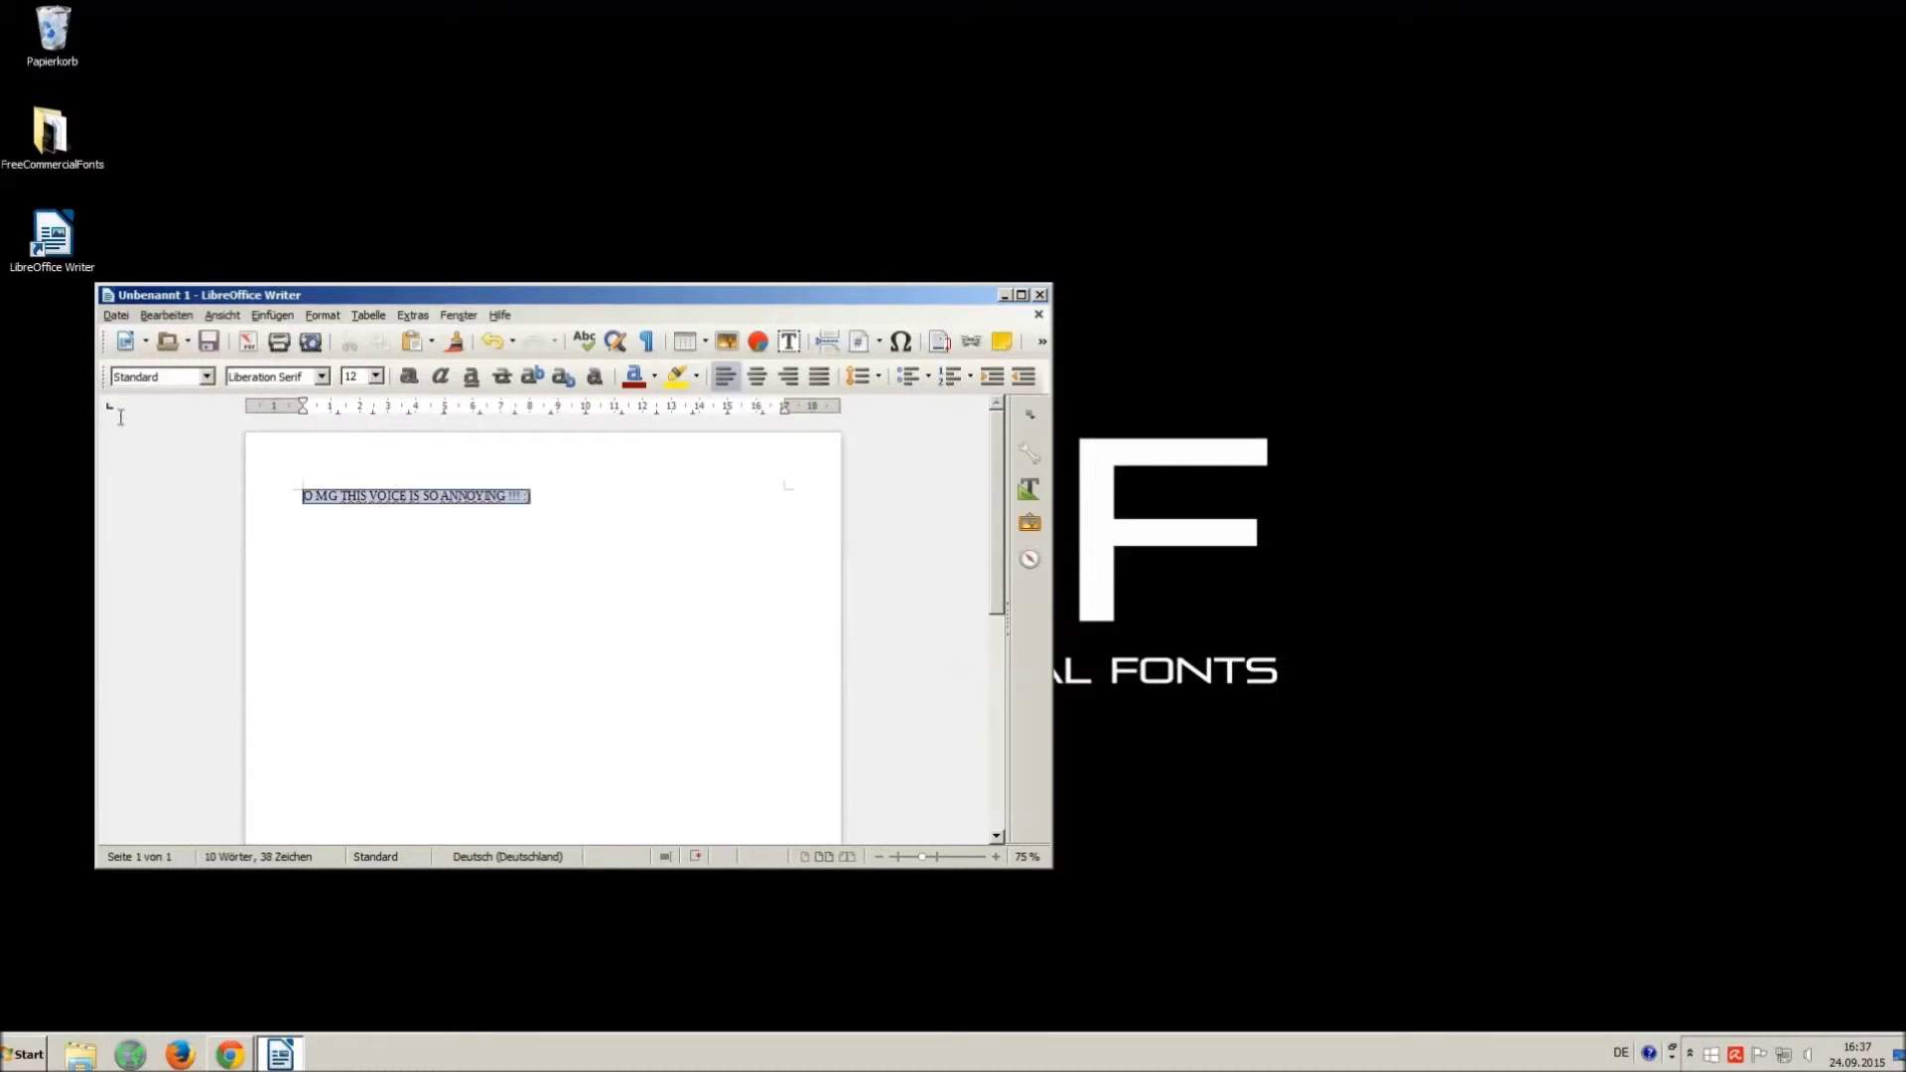
double_click(267, 377)
type("Va")
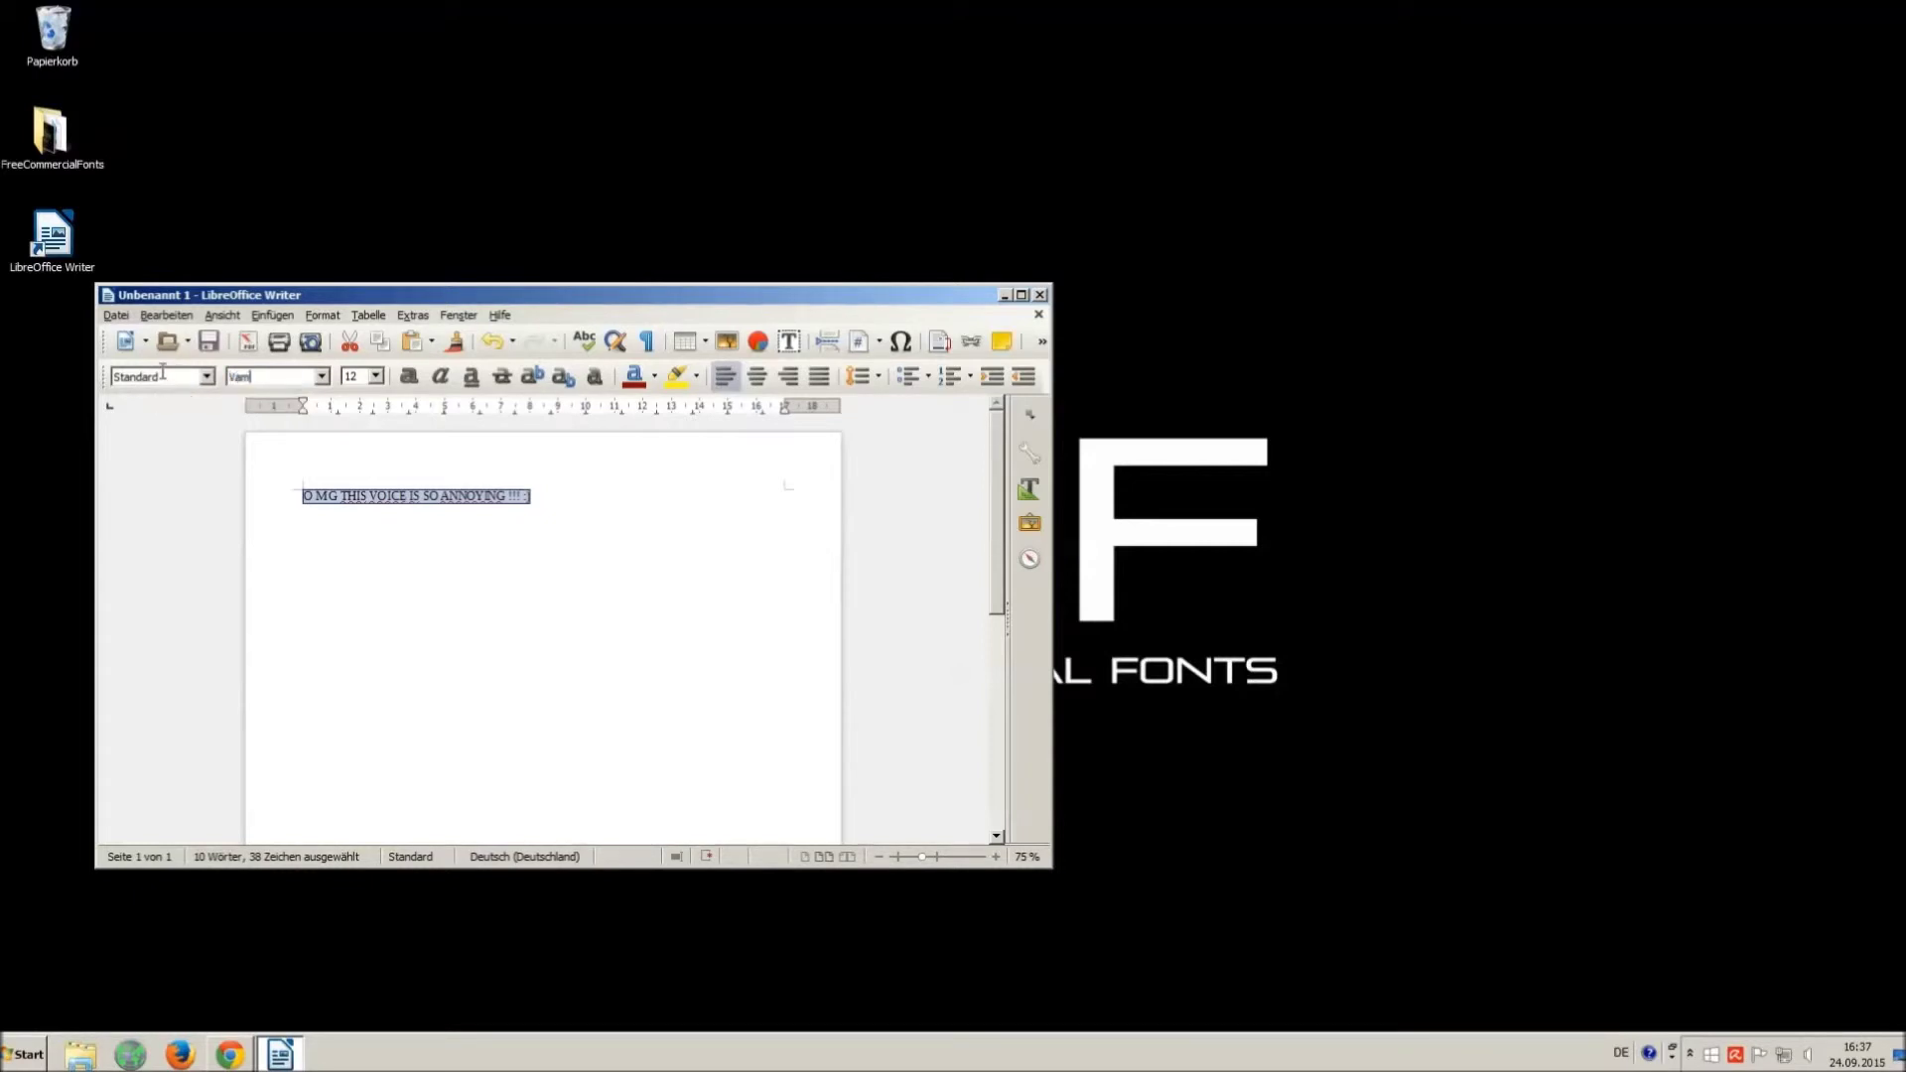
type("m'")
key("BackSpace")
key("BackSpace")
key("BackSpace")
key("BackSpace")
- Set the sample line to Riky Vampdator Normal at size 16
left_click(322, 377)
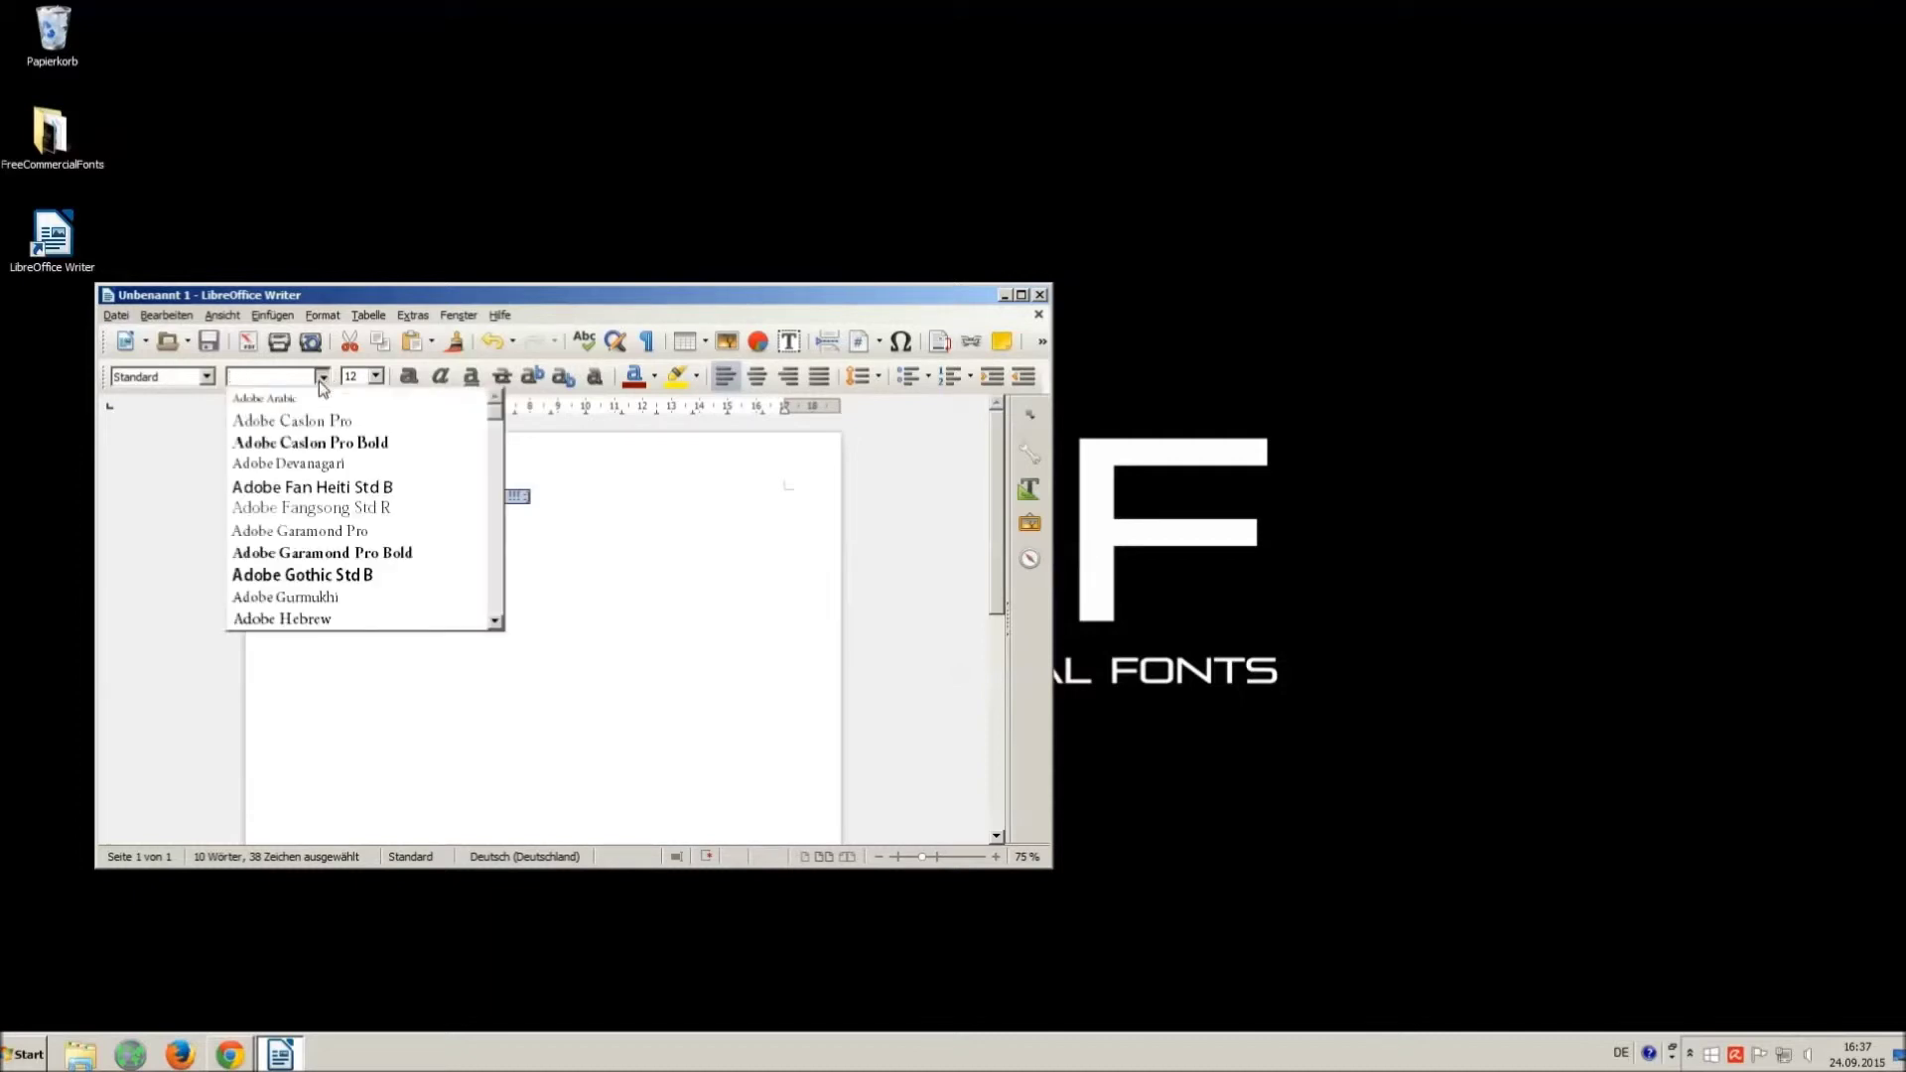
left_click_drag(499, 423, 513, 580)
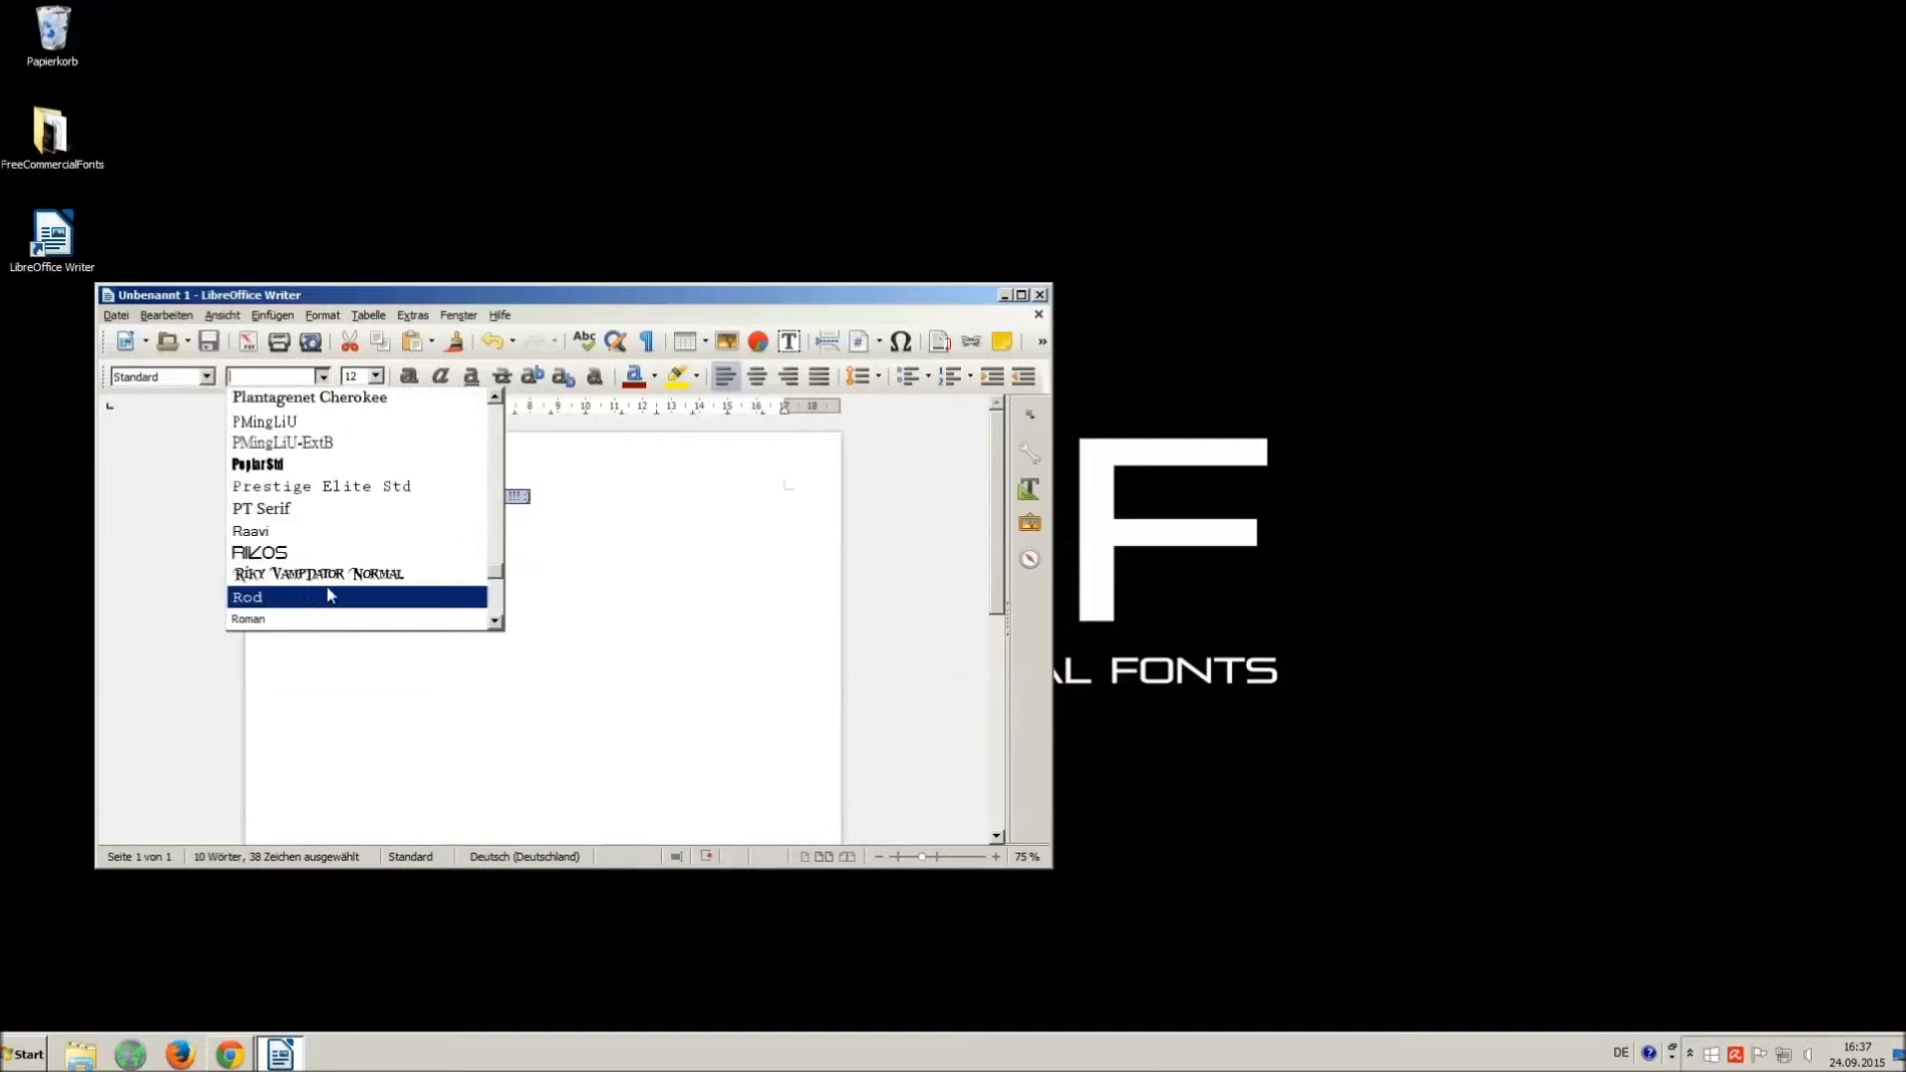
left_click(287, 580)
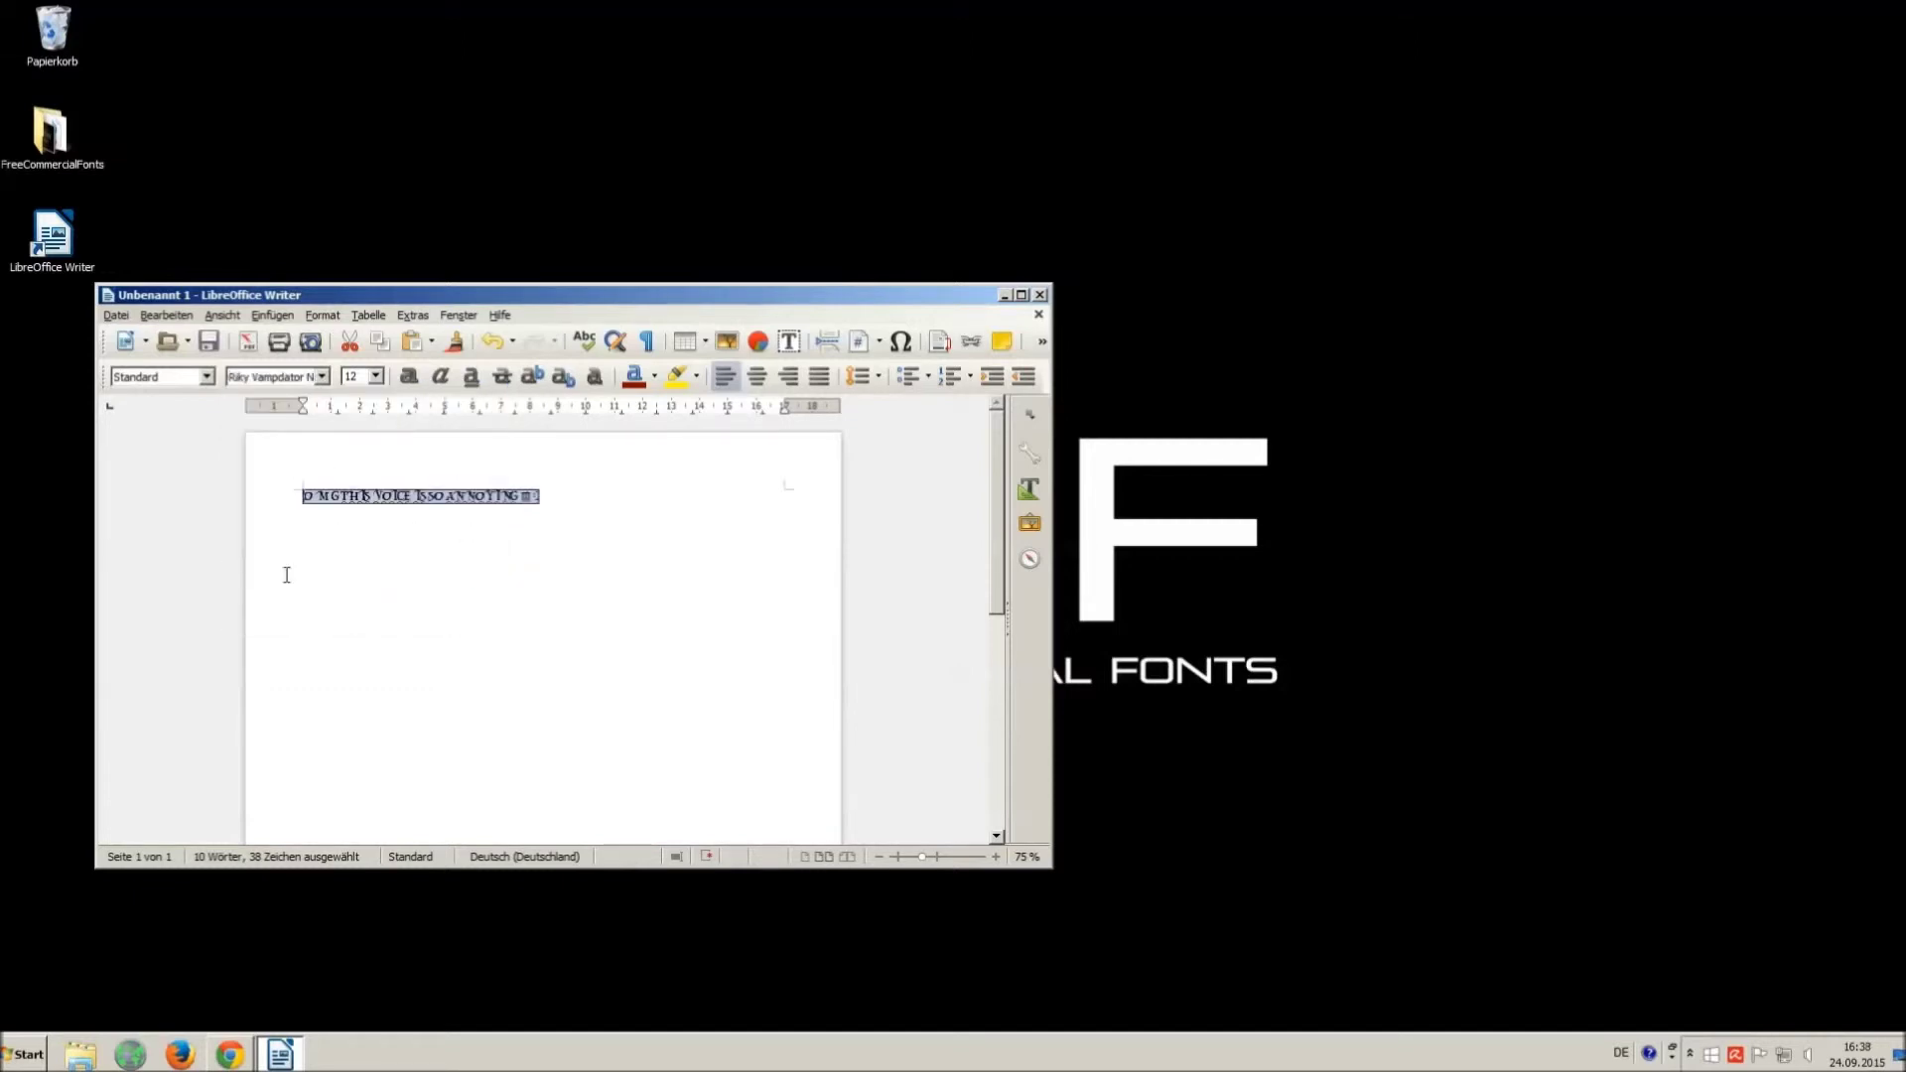
left_click(376, 376)
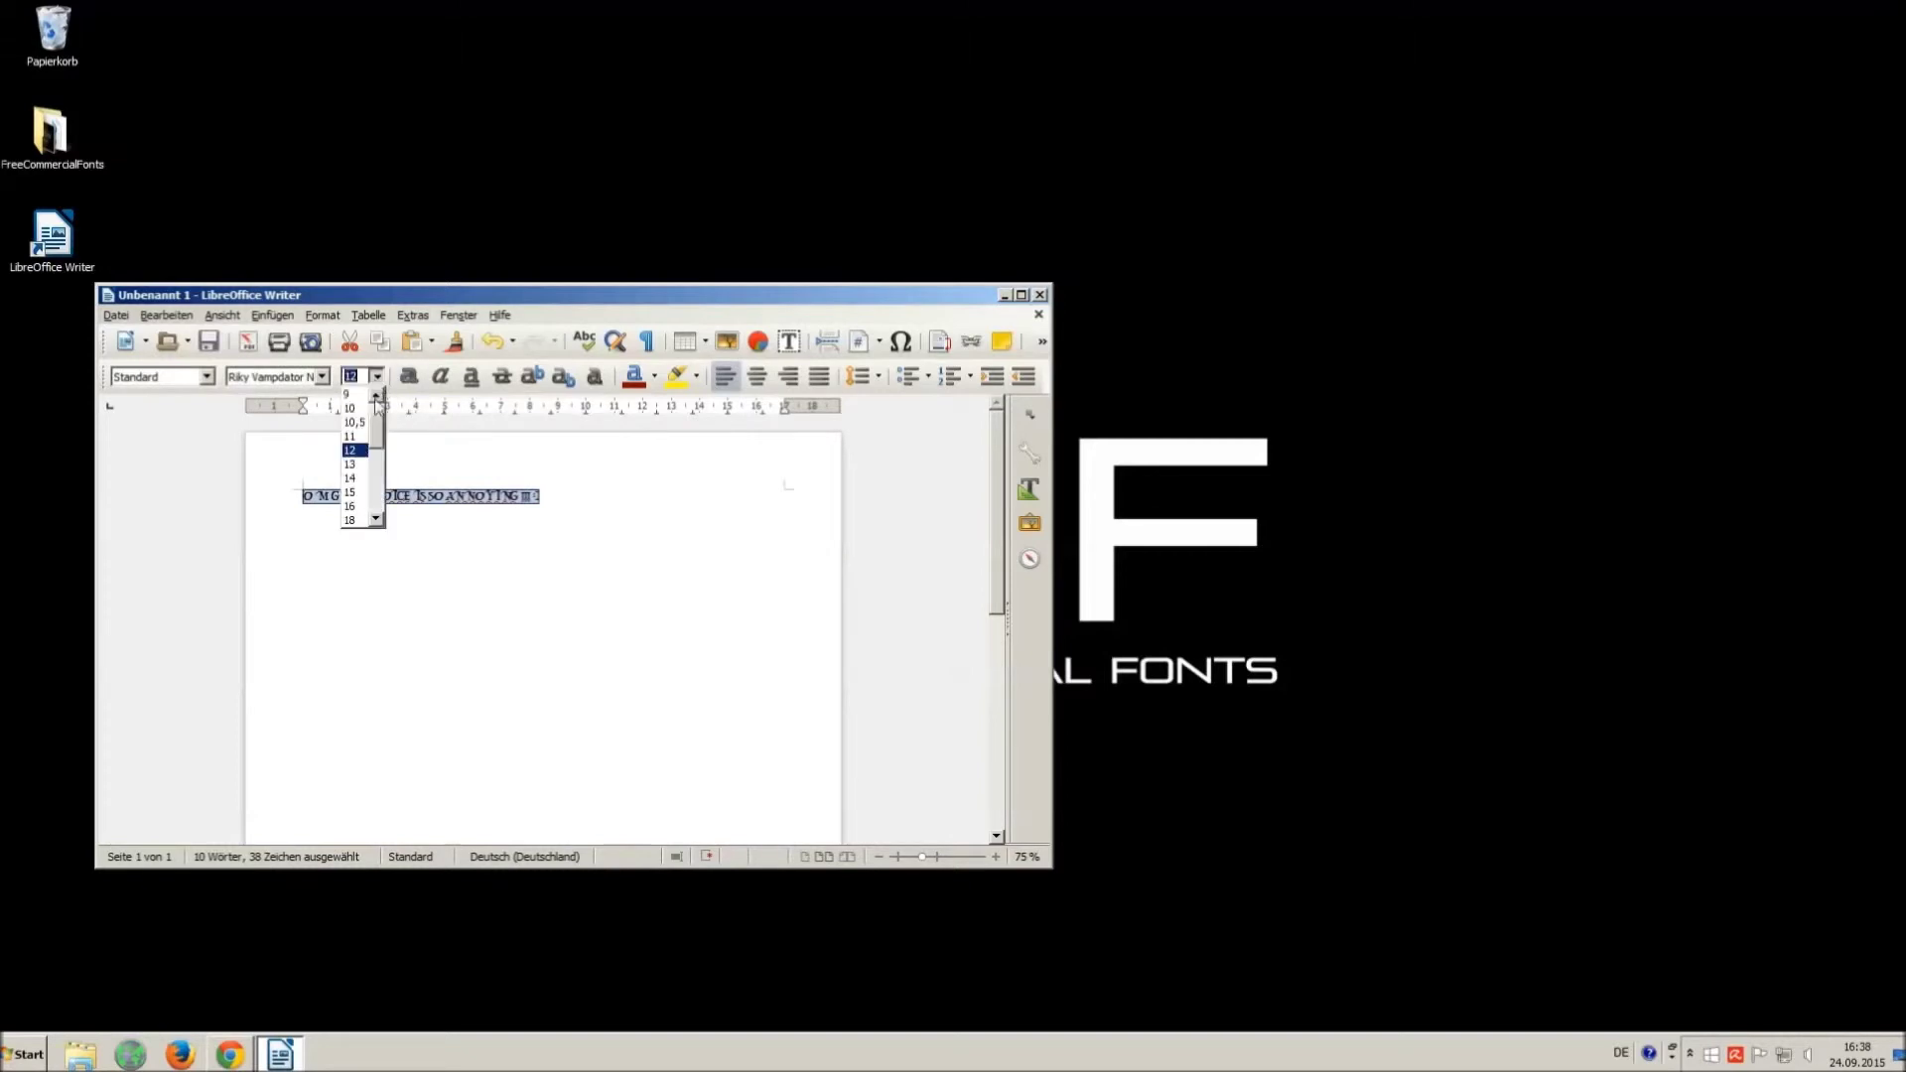
left_click(361, 515)
left_click(680, 549)
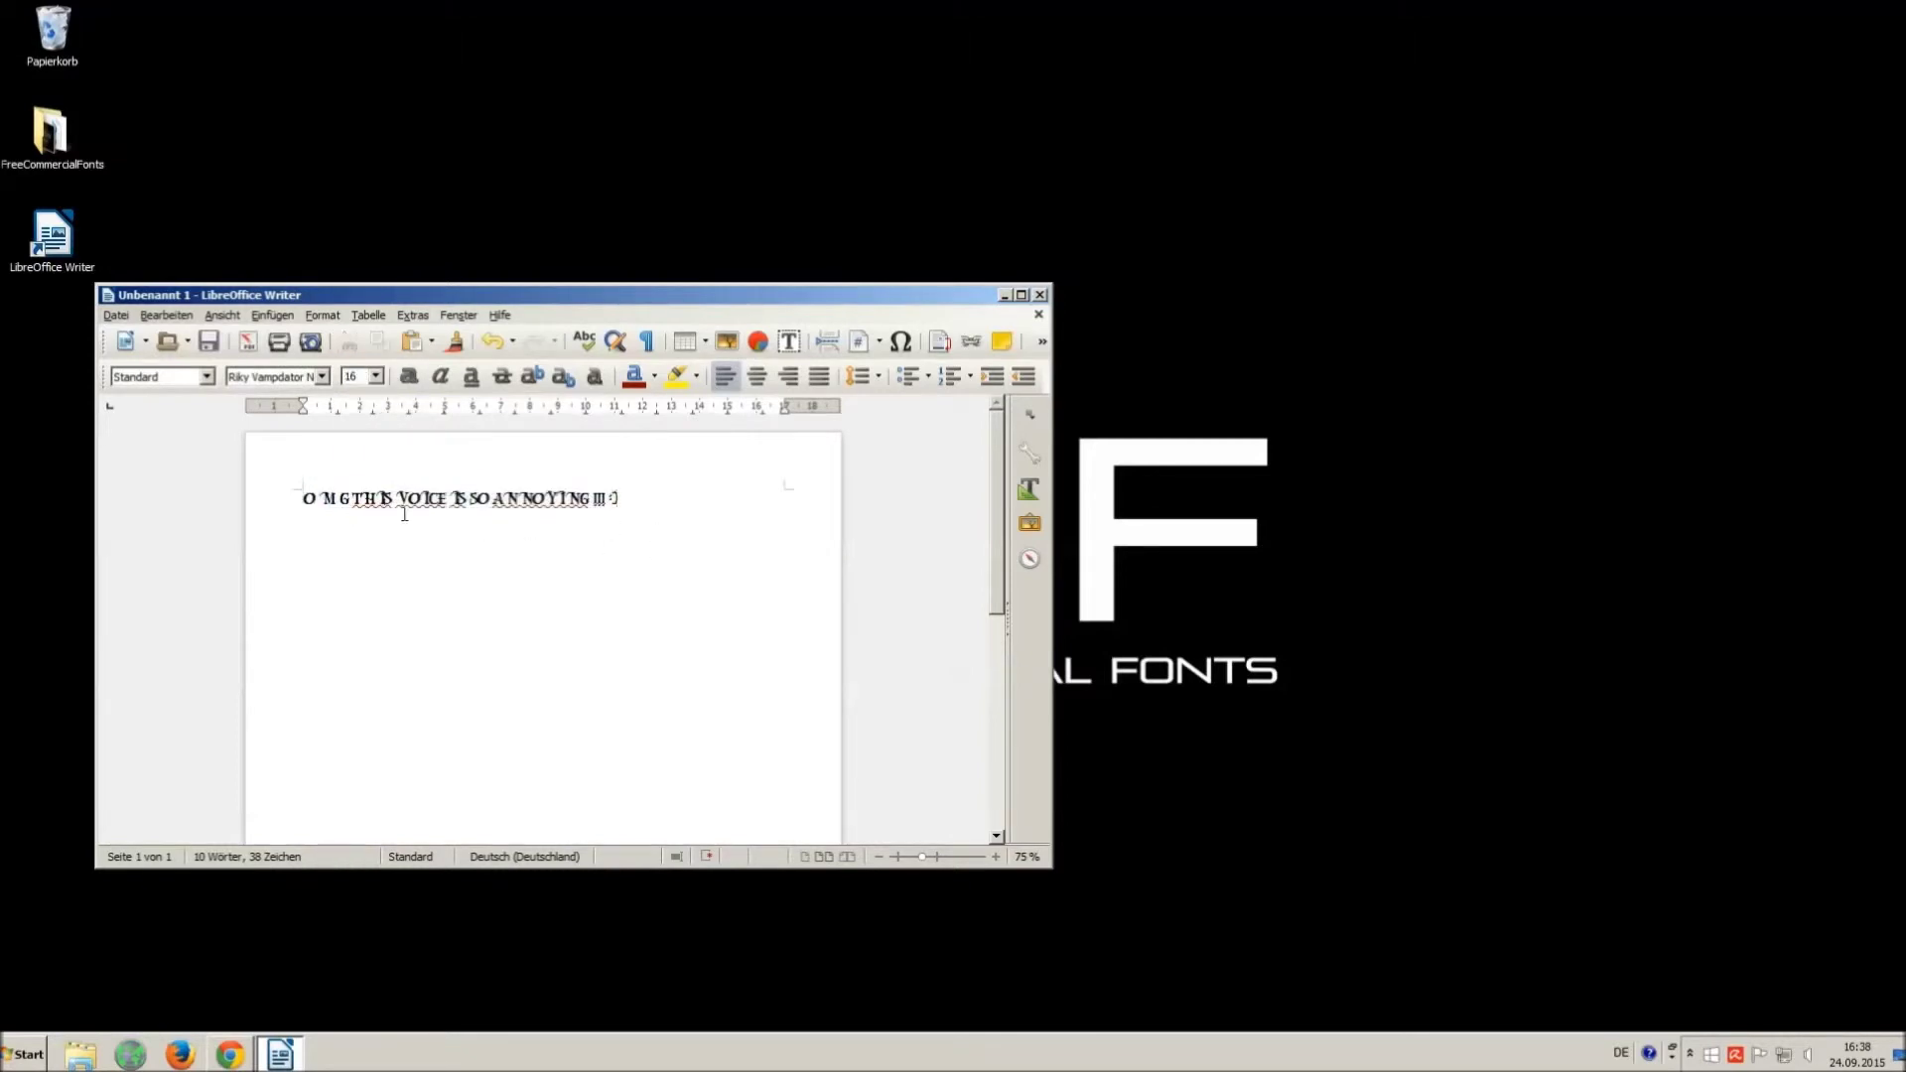
- Add extra spaces between each word and before the :) smiley, then select the line
left_click(355, 498)
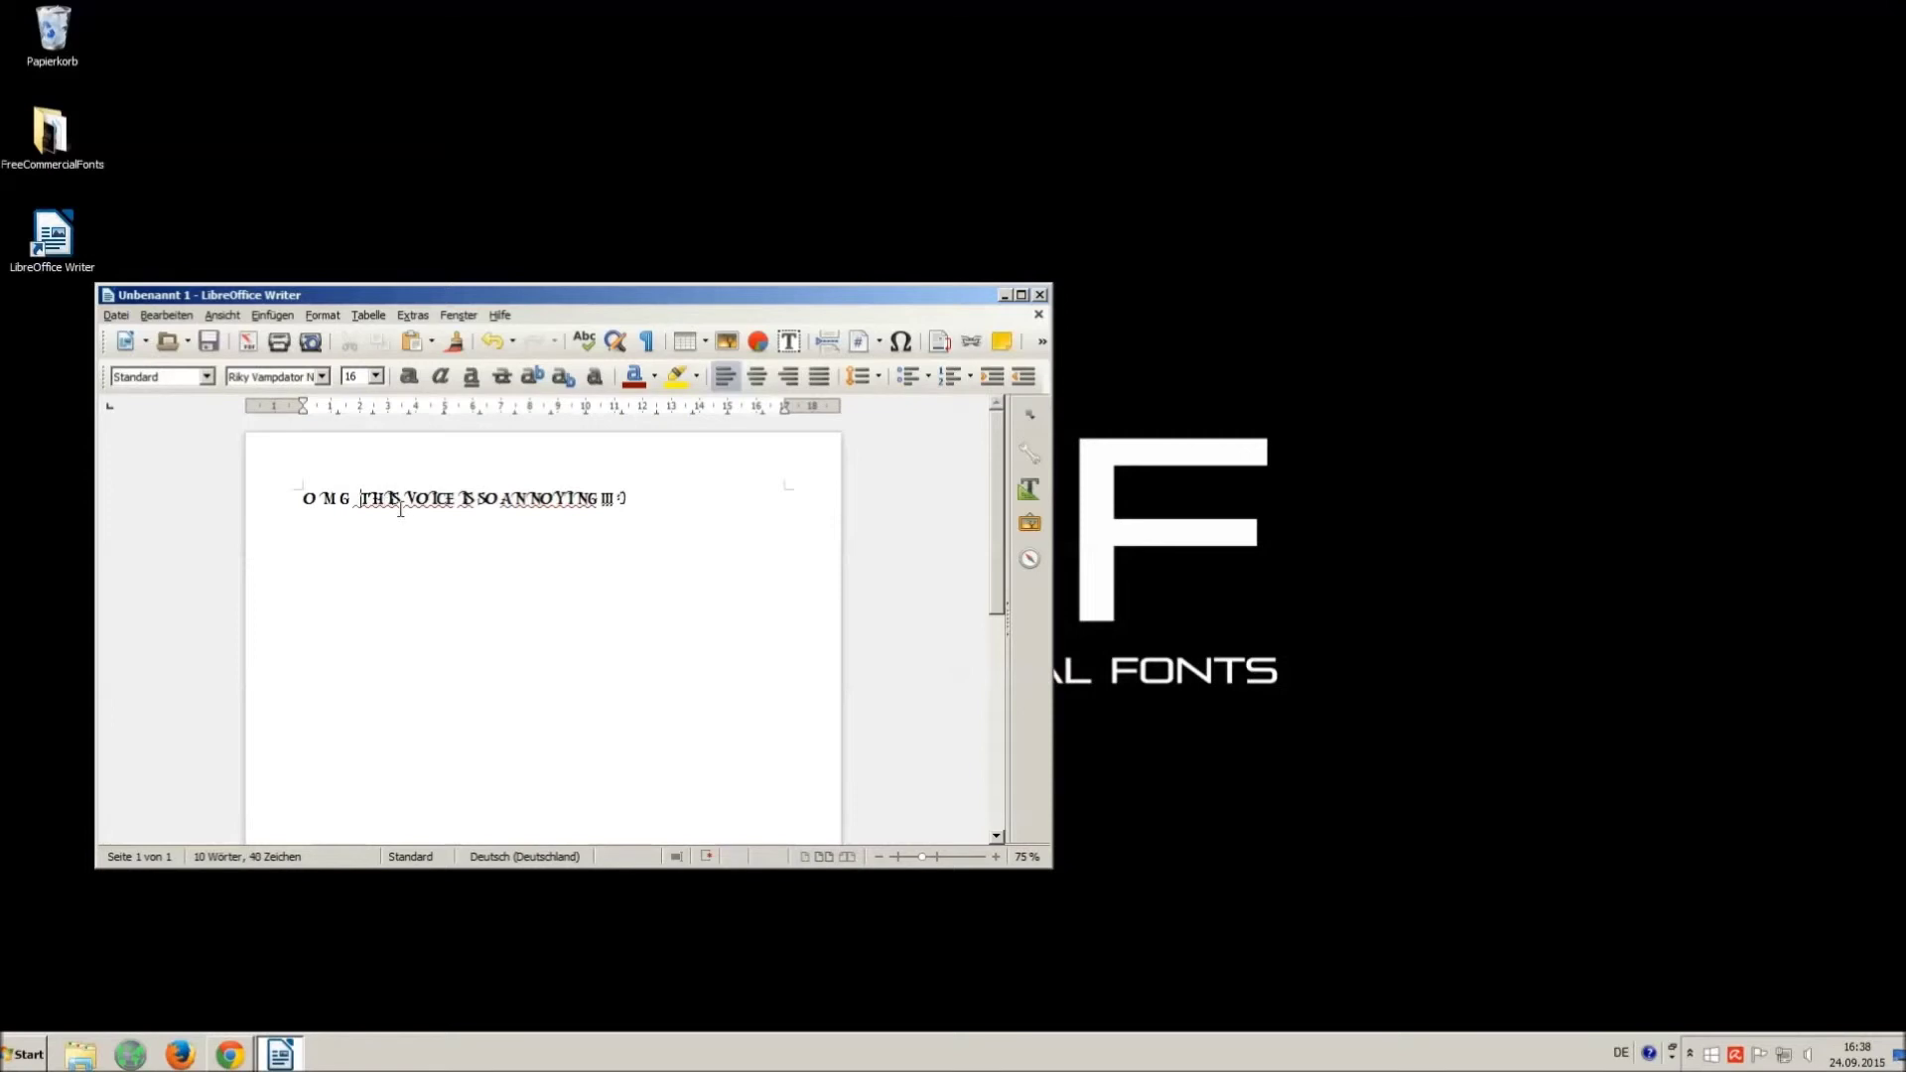
left_click(406, 499)
left_click(481, 498)
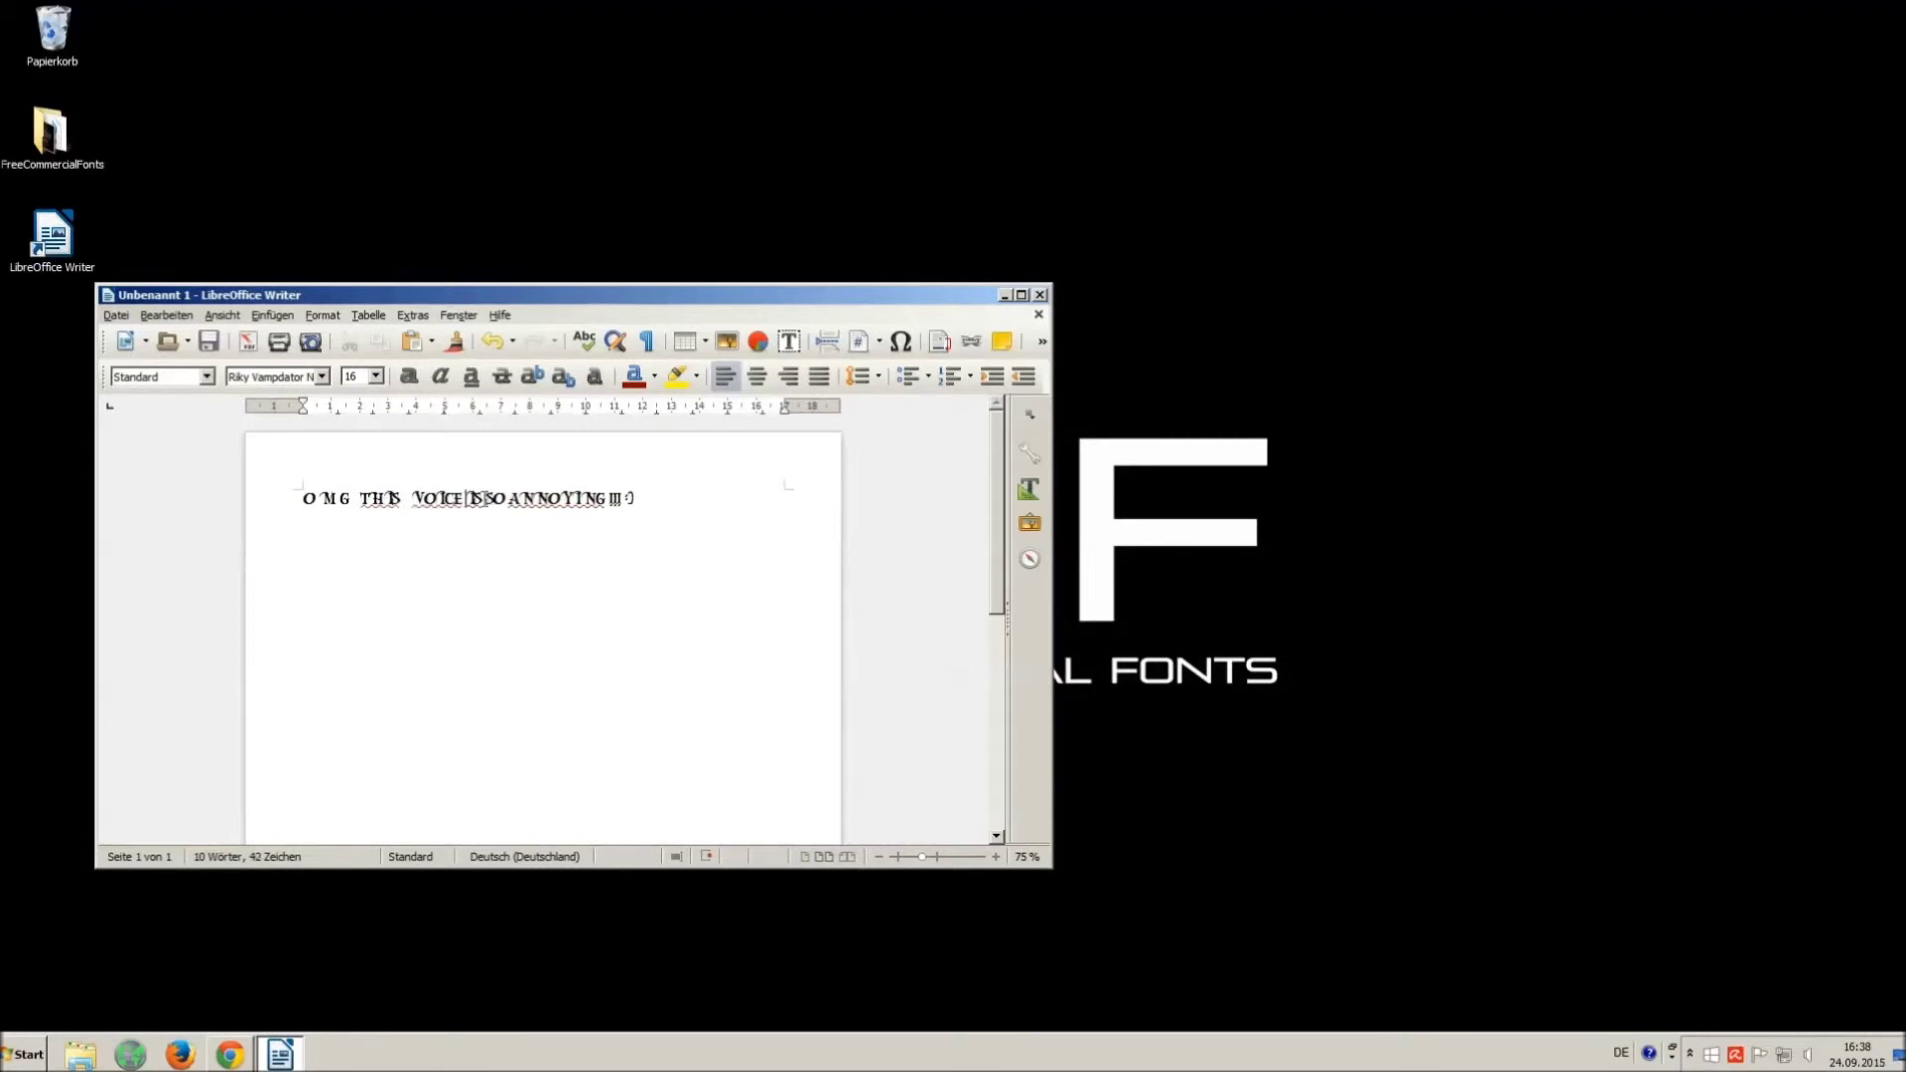
left_click(495, 498)
left_click(522, 498)
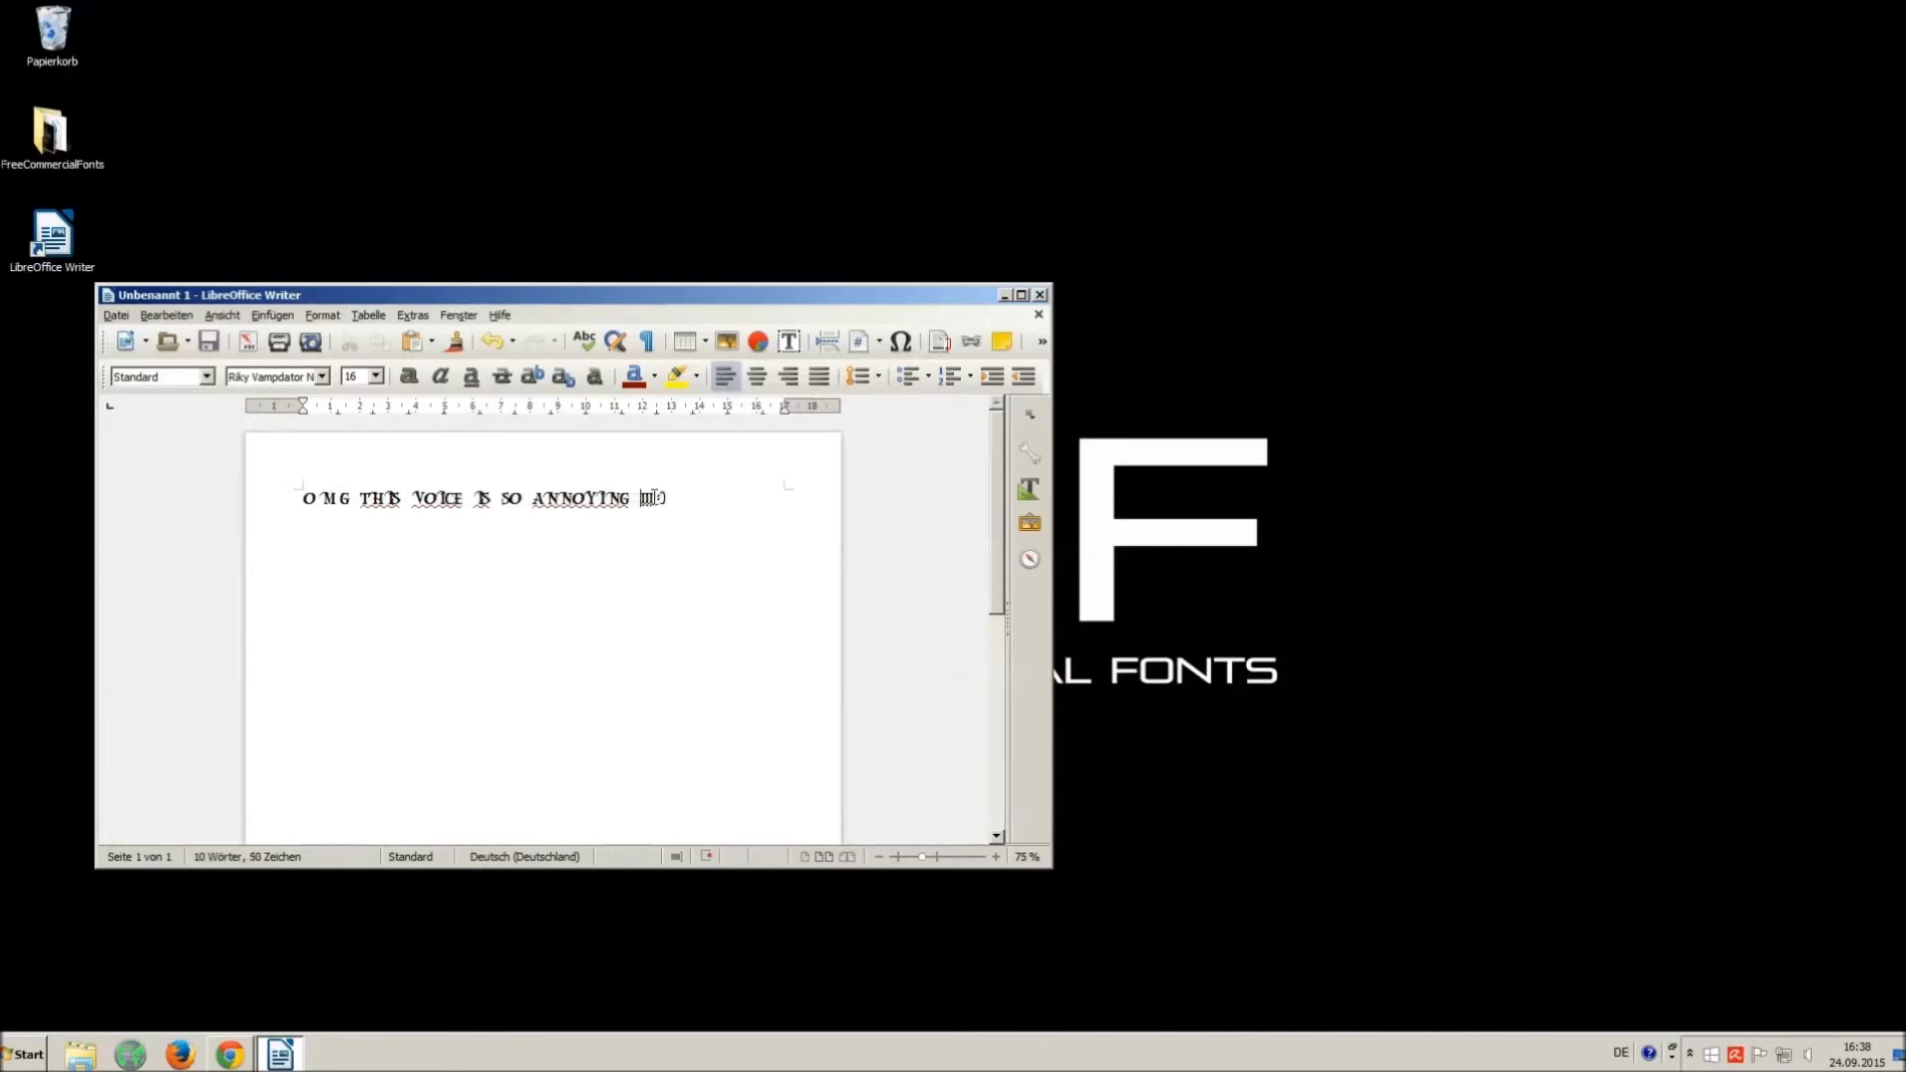
left_click(656, 498)
left_click_drag(715, 502, 290, 457)
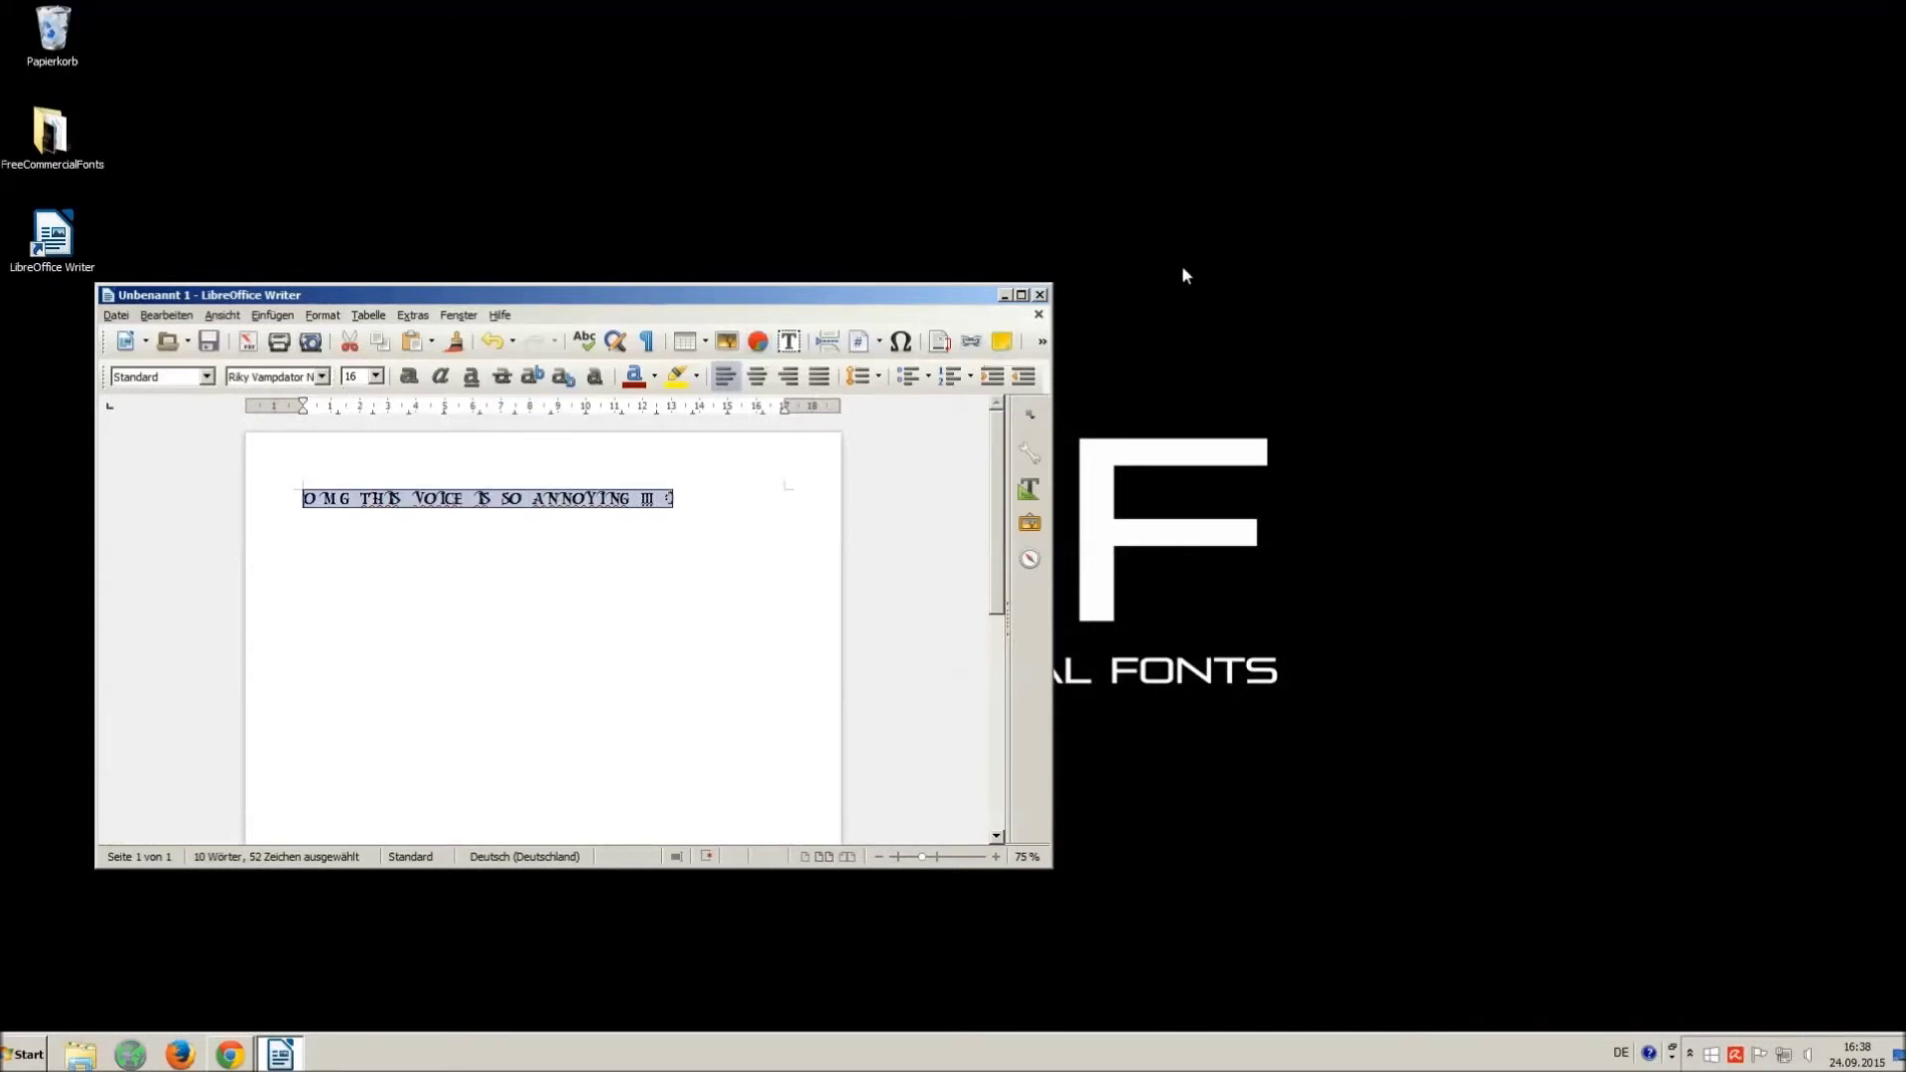
- Close the Writer document with Nicht speichern and bring the YouTube video page back
left_click(1040, 295)
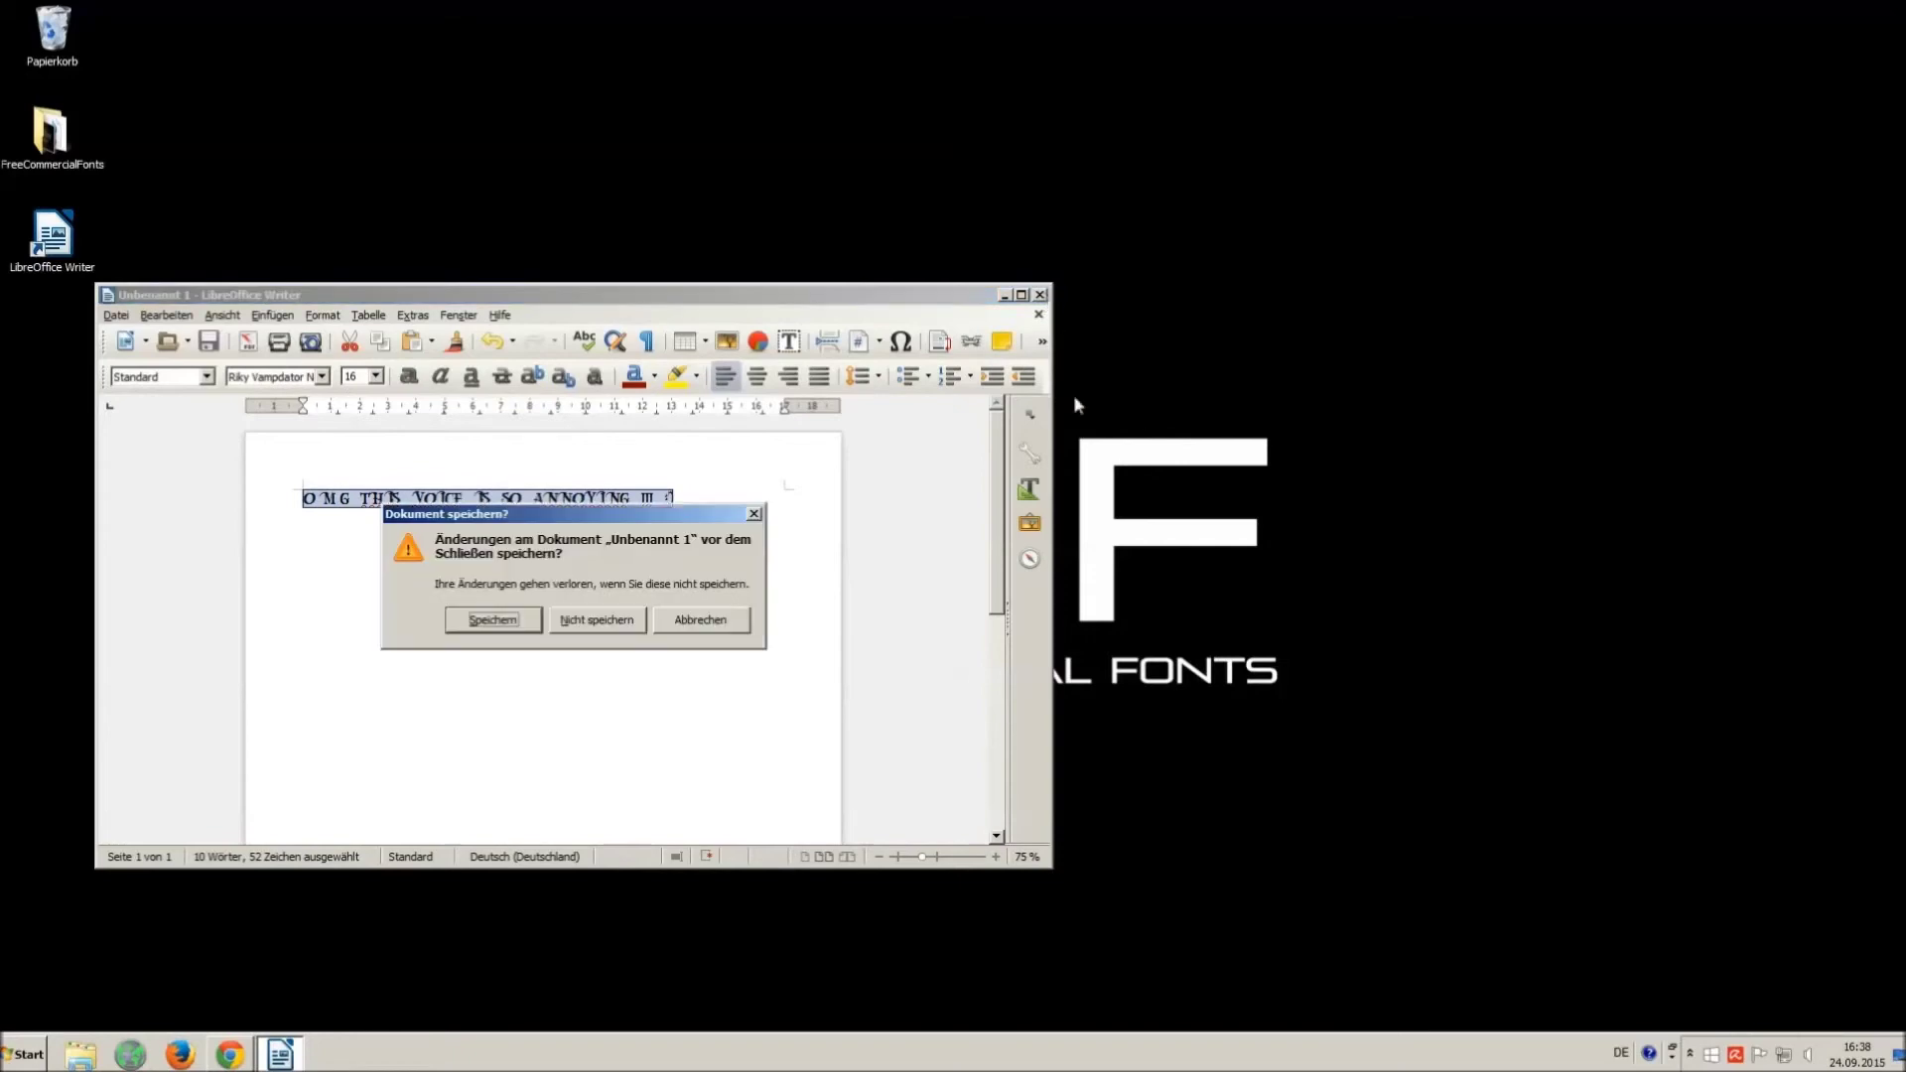
left_click(572, 622)
left_click(231, 1057)
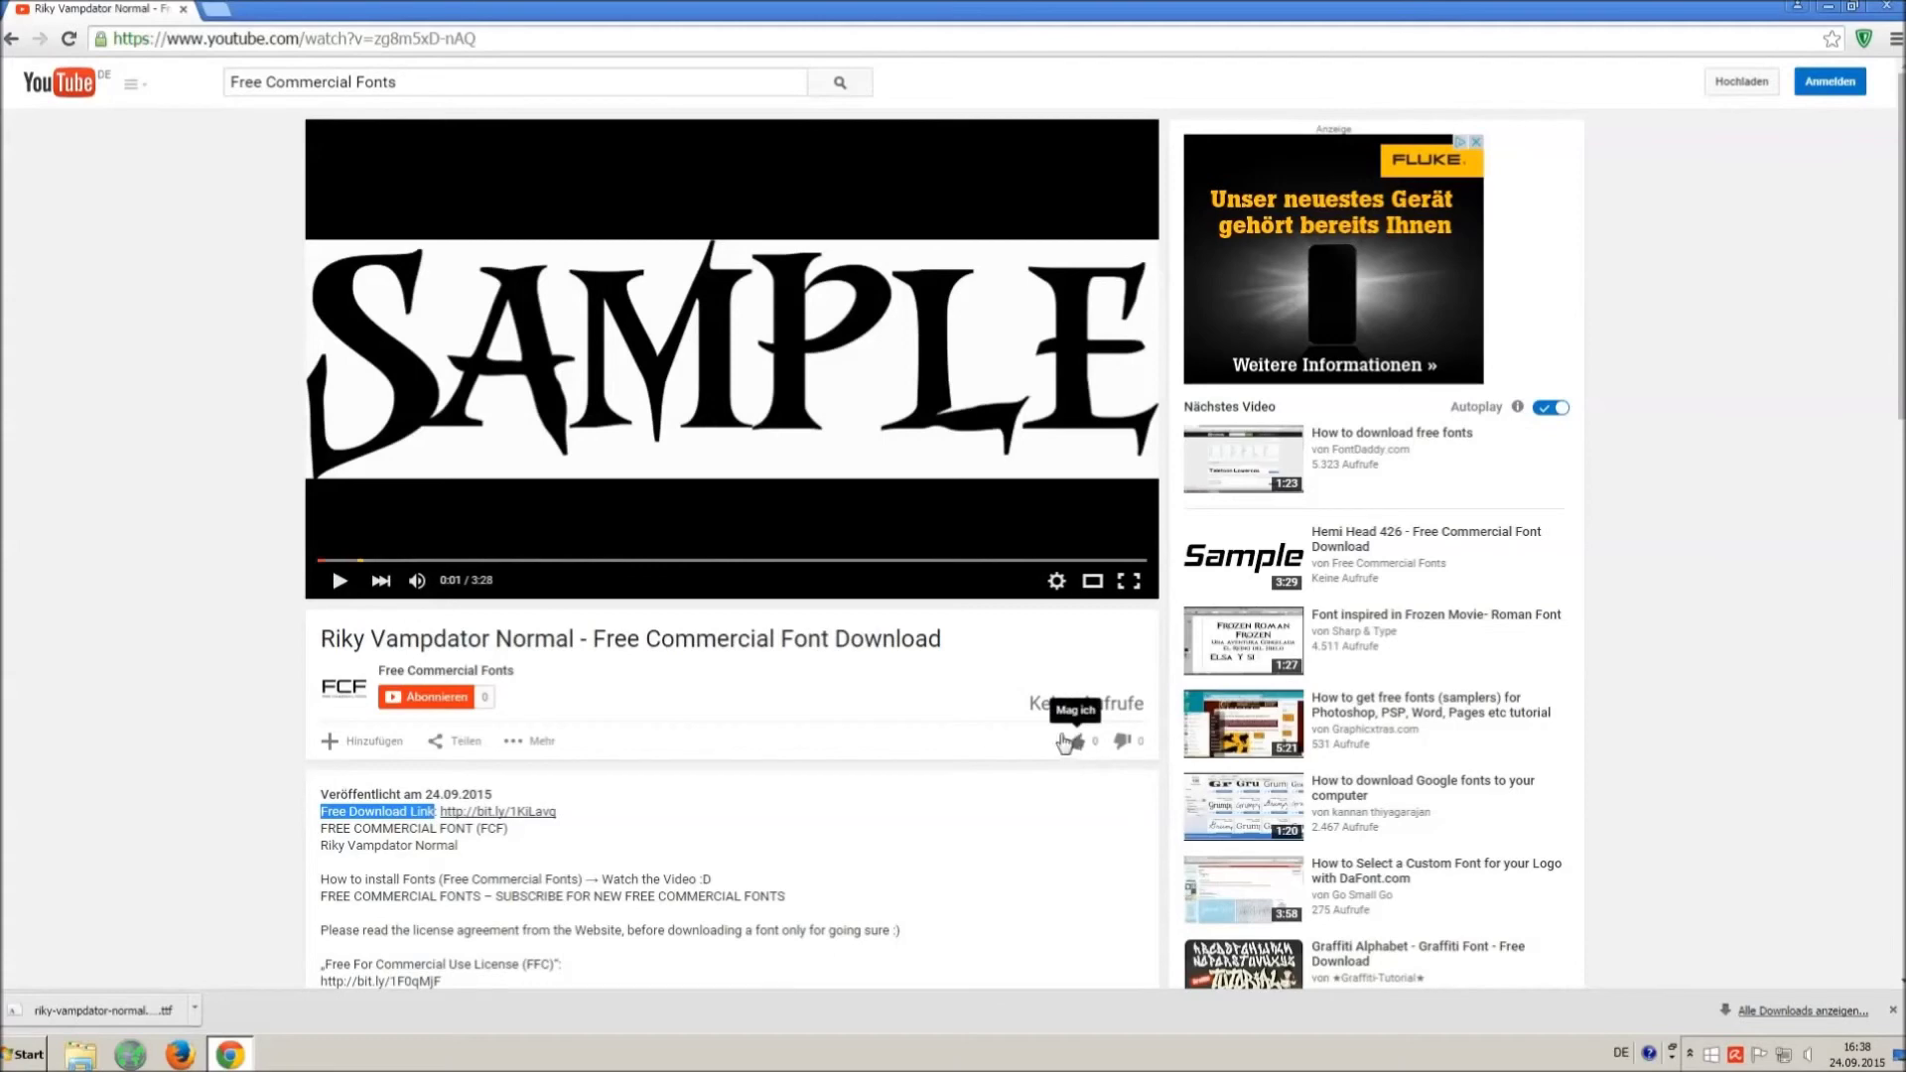
- Close Chrome's downloads bar and highlight the music credits in the video description
left_click_drag(1073, 752, 1100, 757)
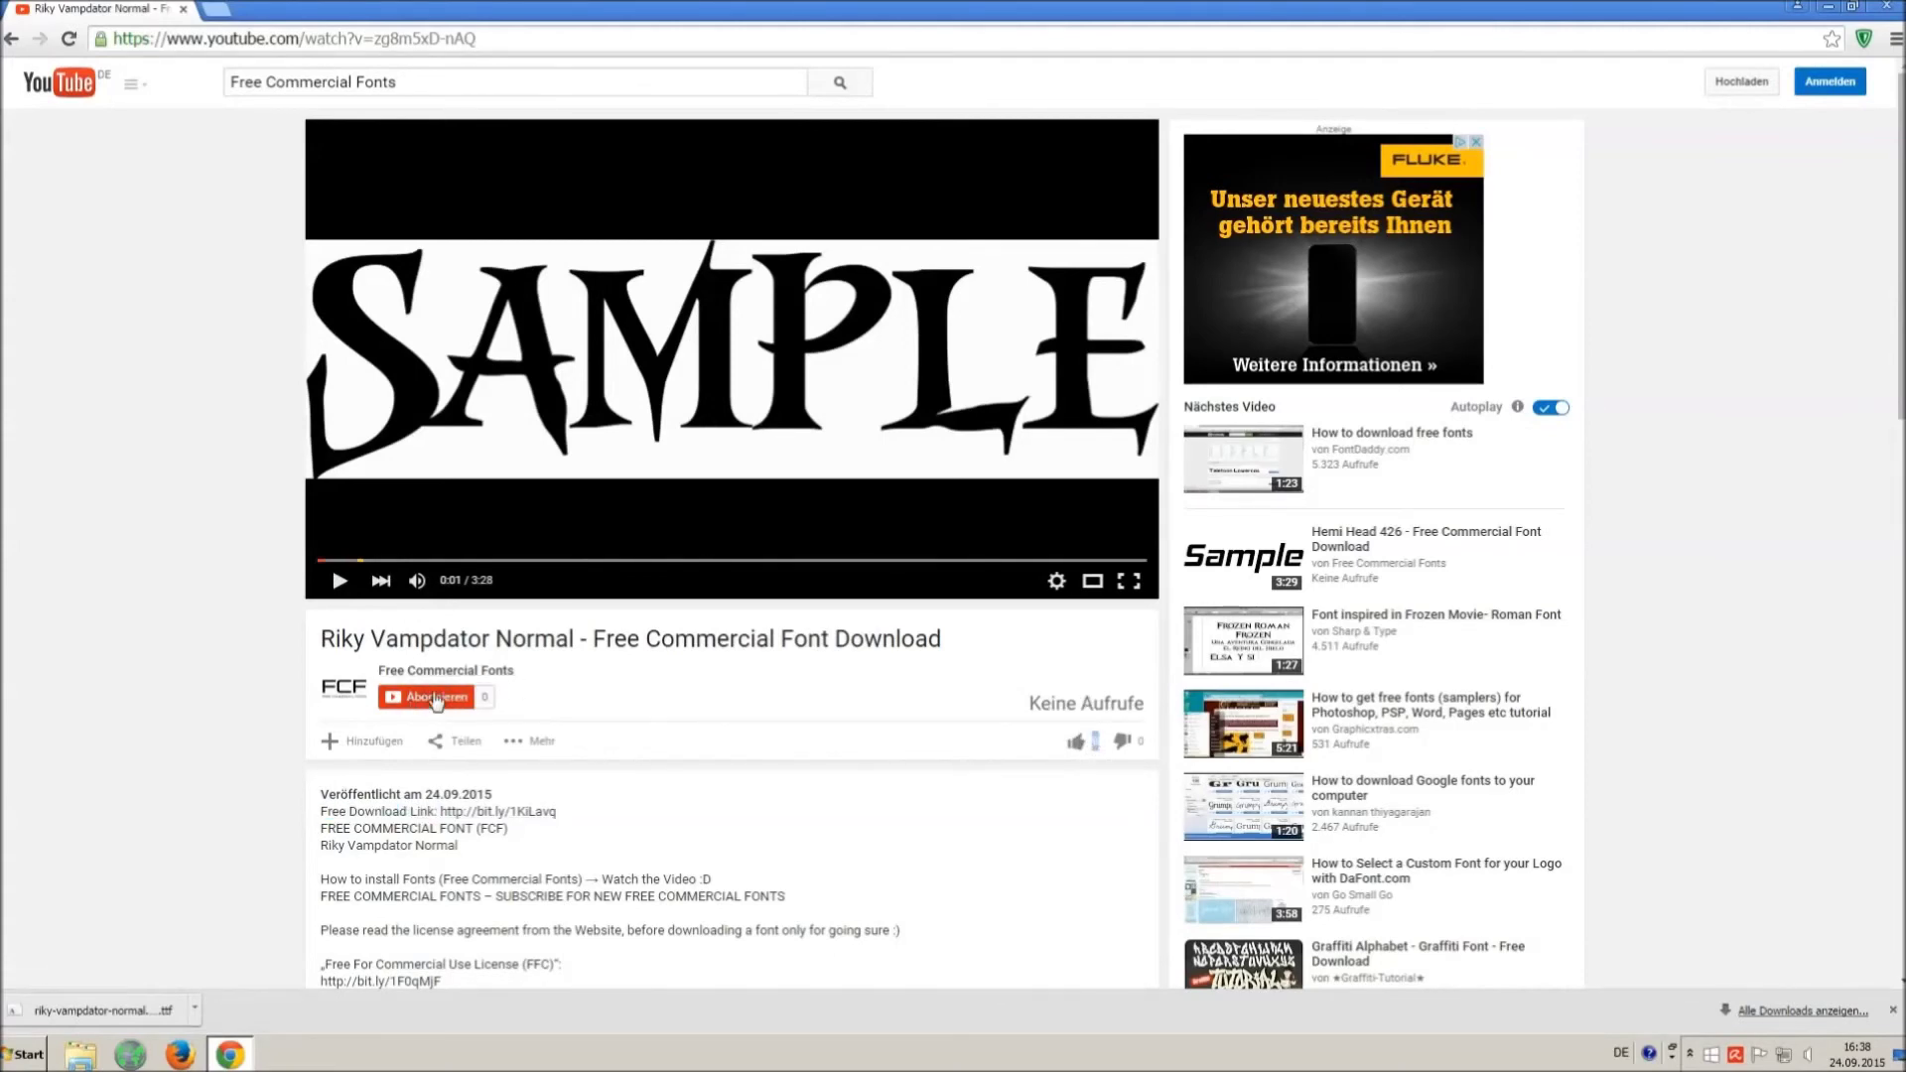
left_click(1893, 1010)
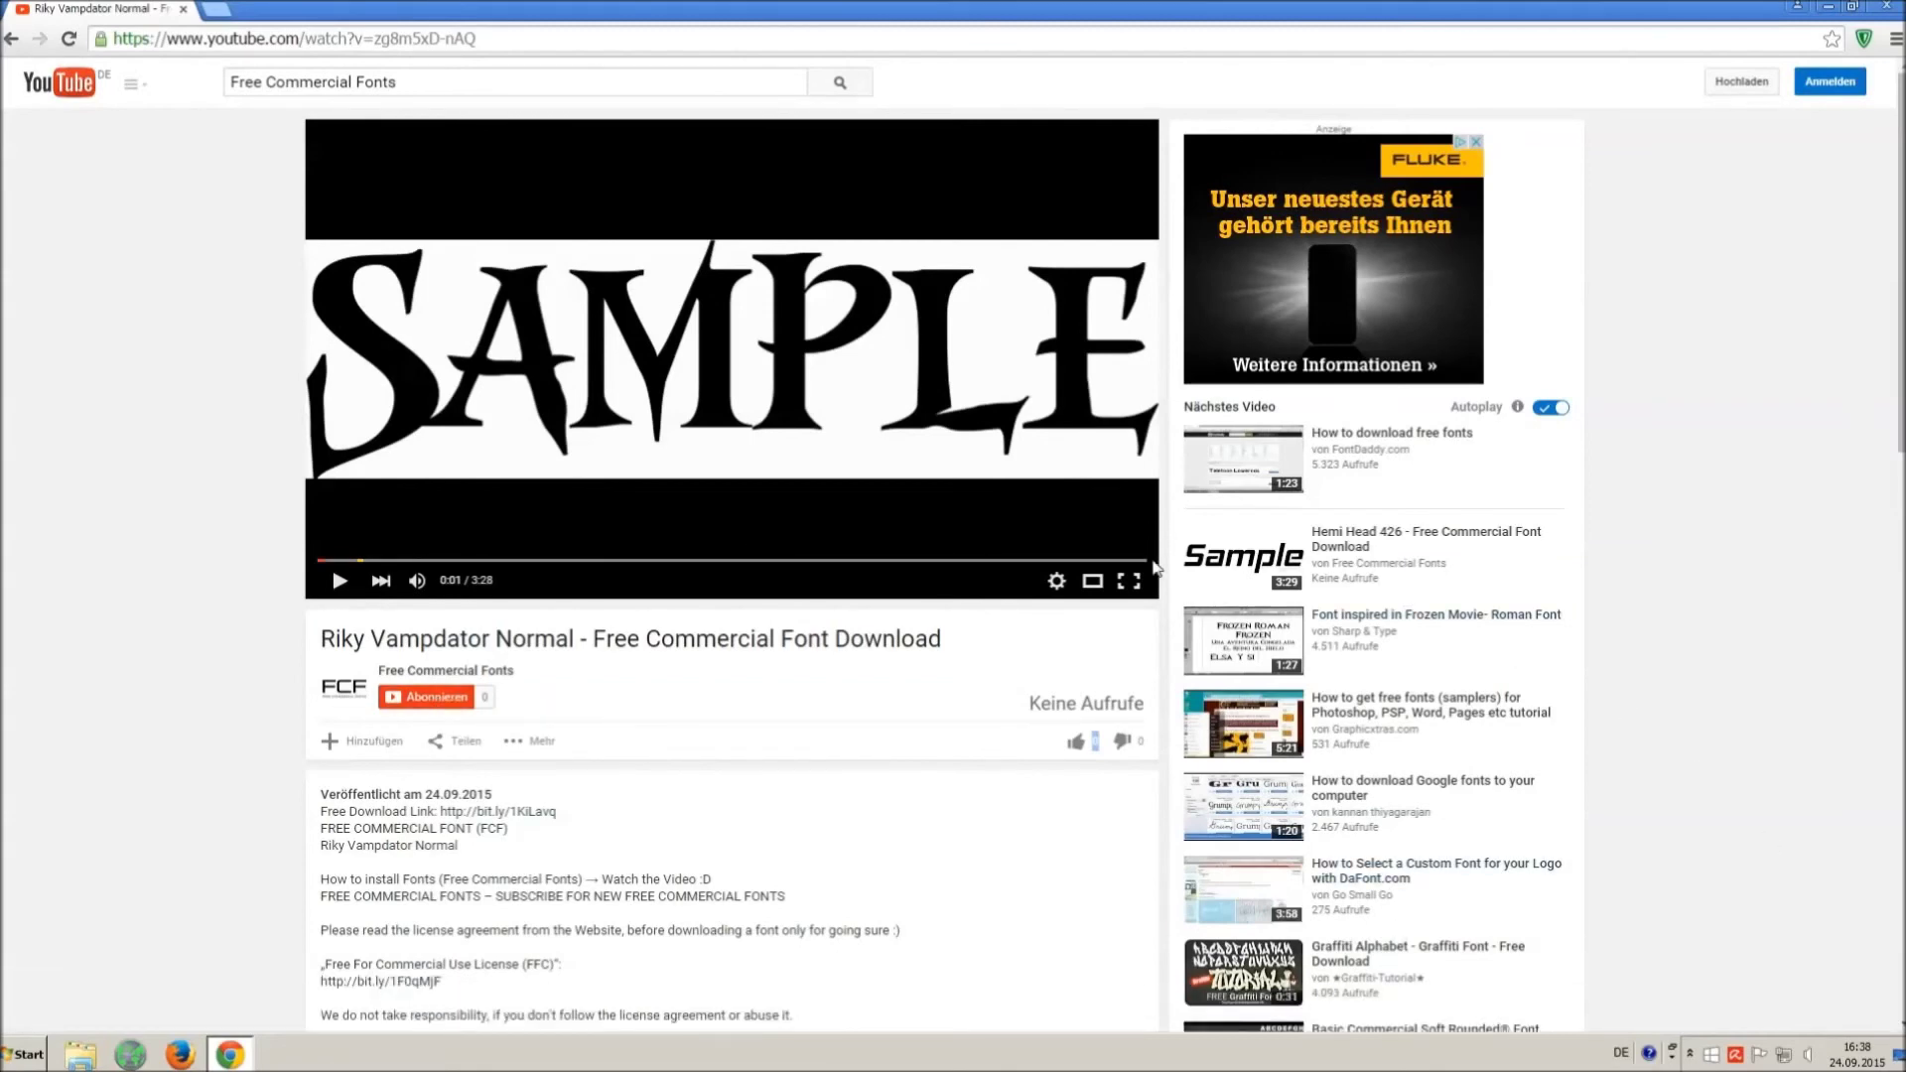
scroll(586, 685, "down", 3)
scroll(589, 662, "down", 1)
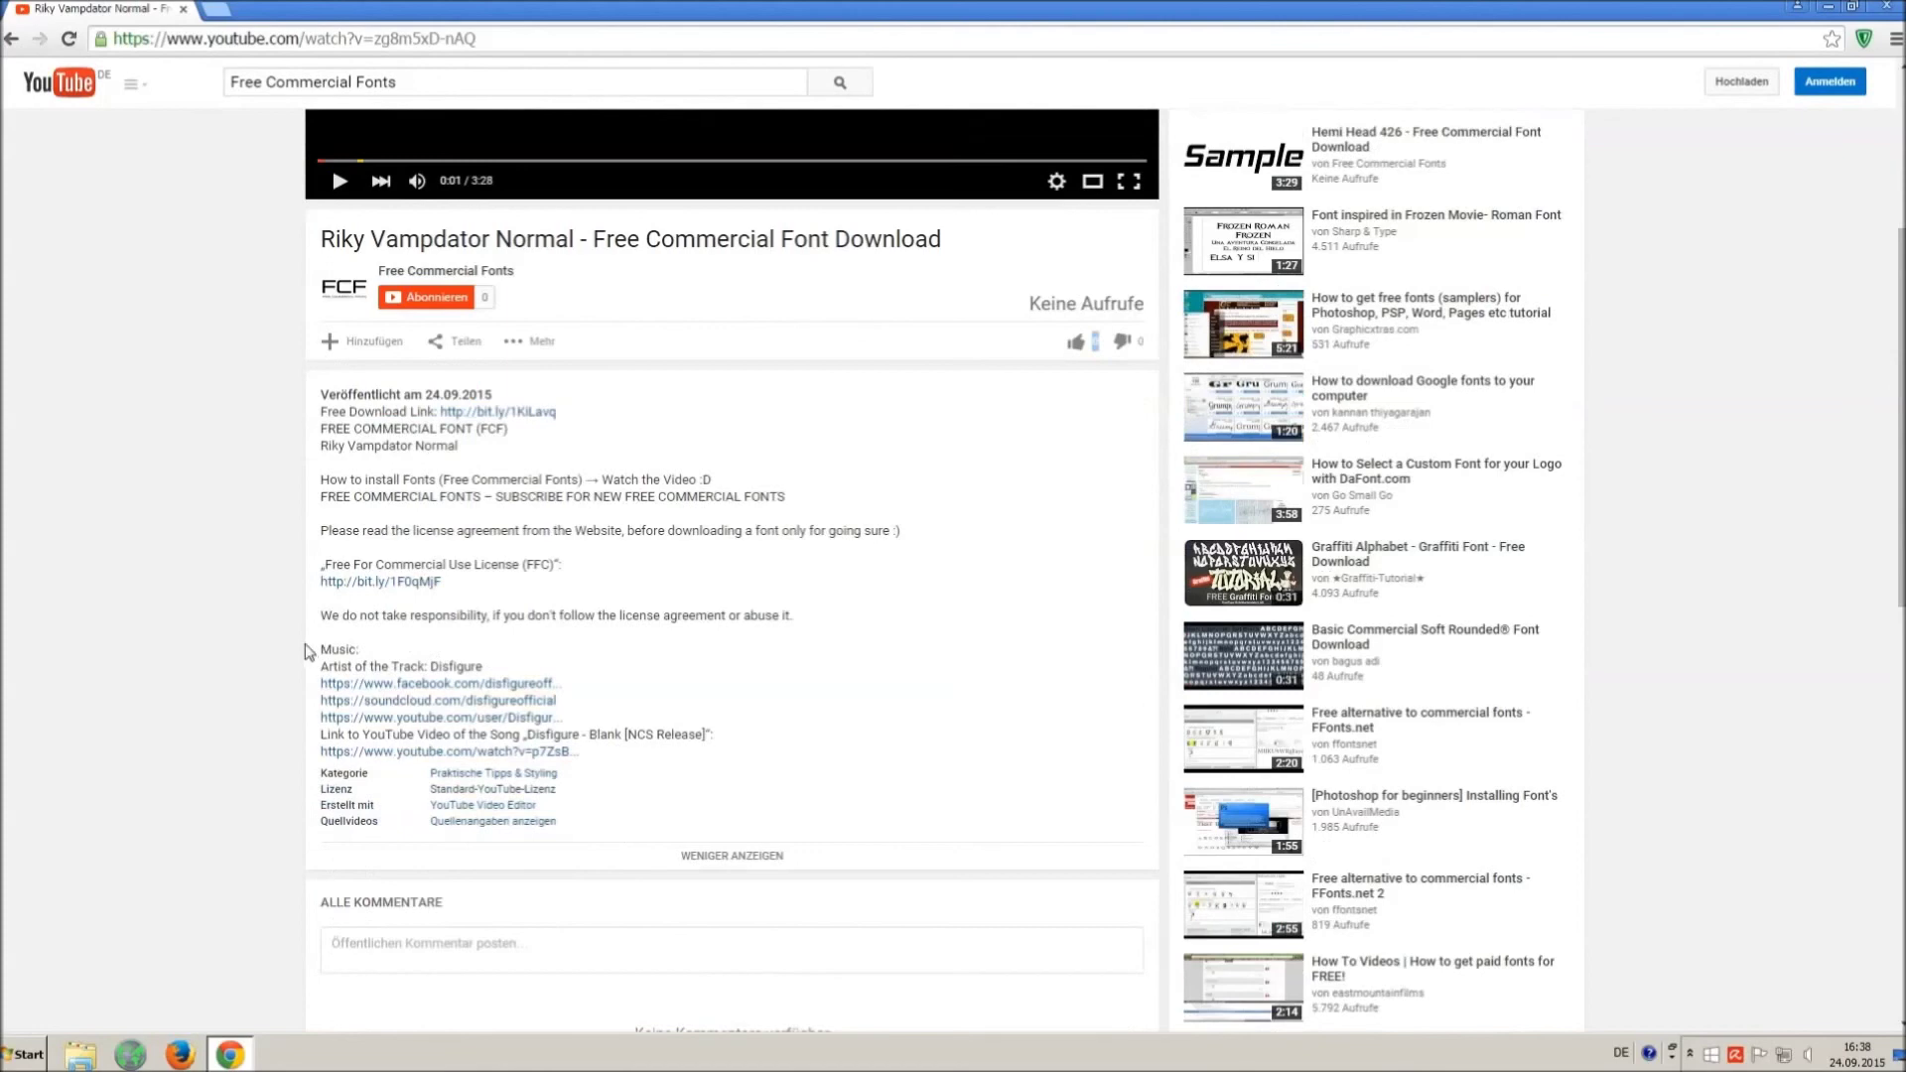
left_click_drag(325, 637, 702, 750)
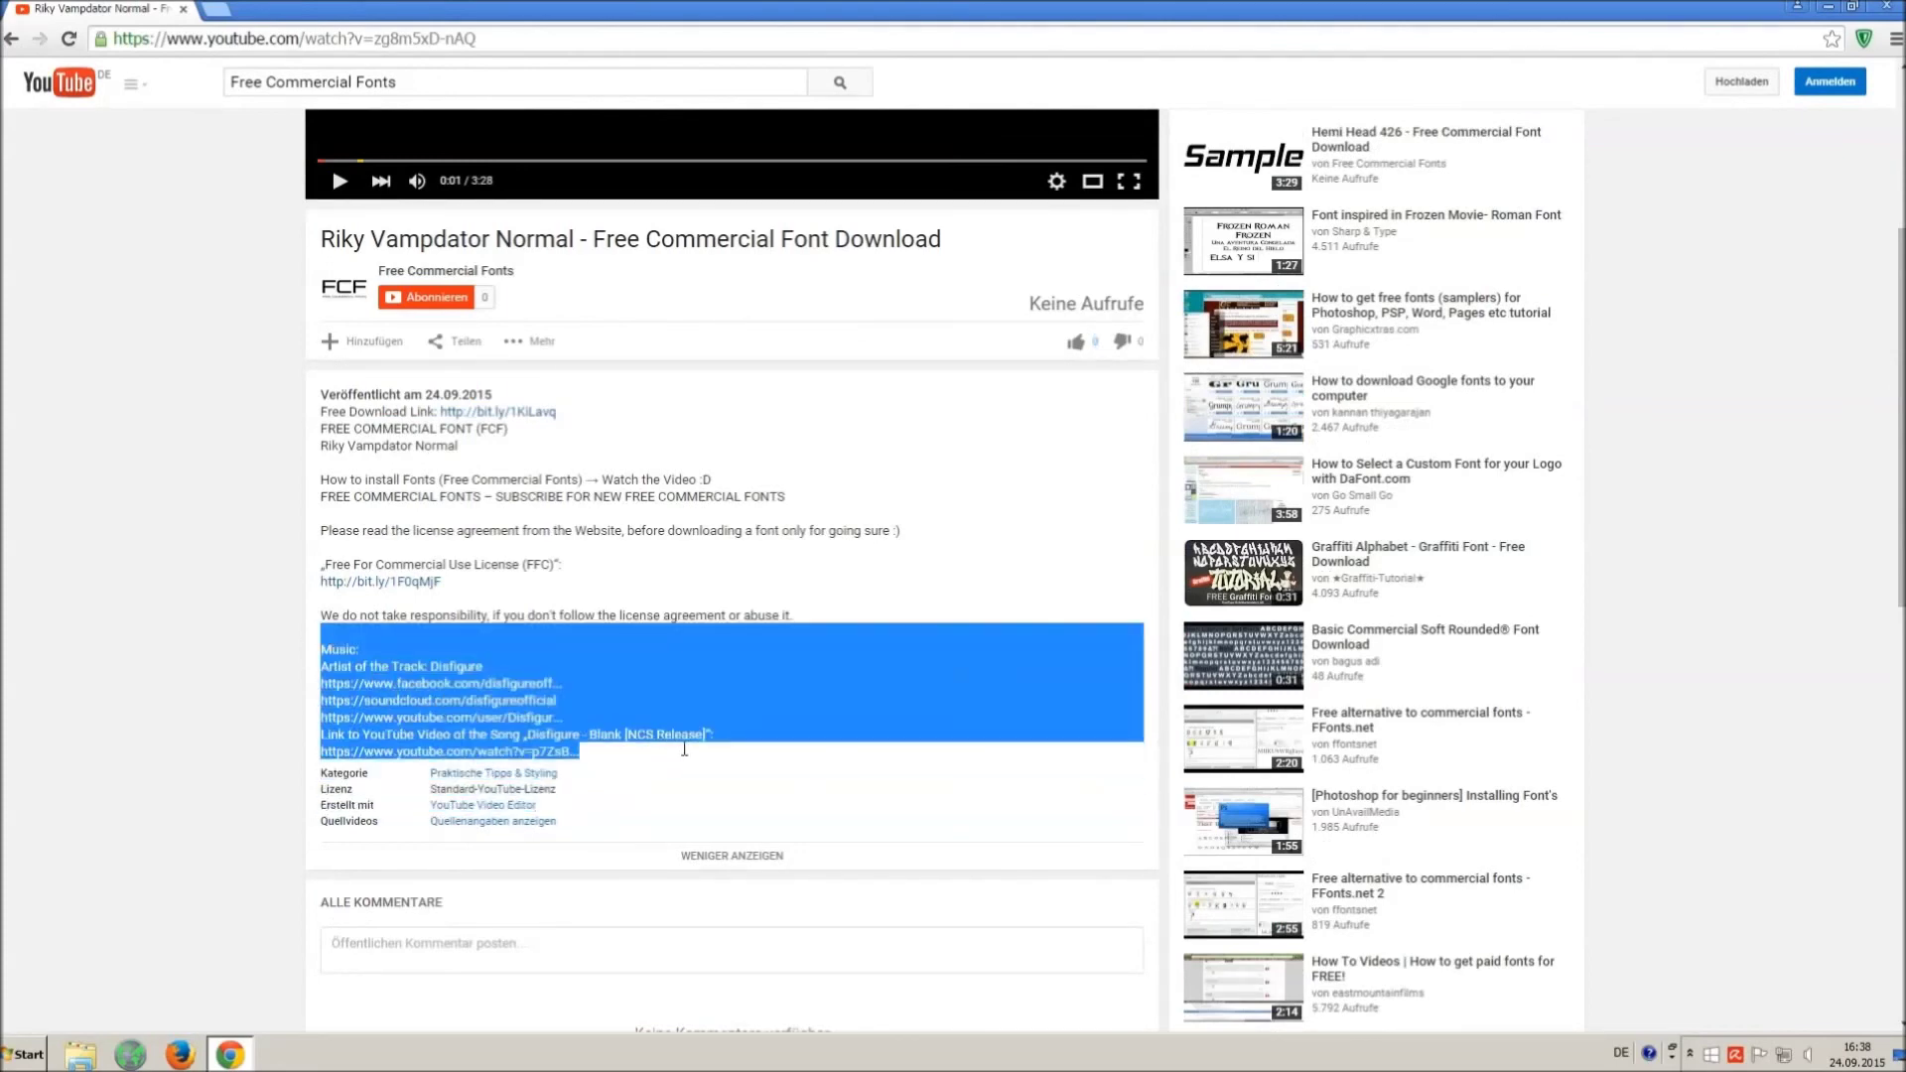